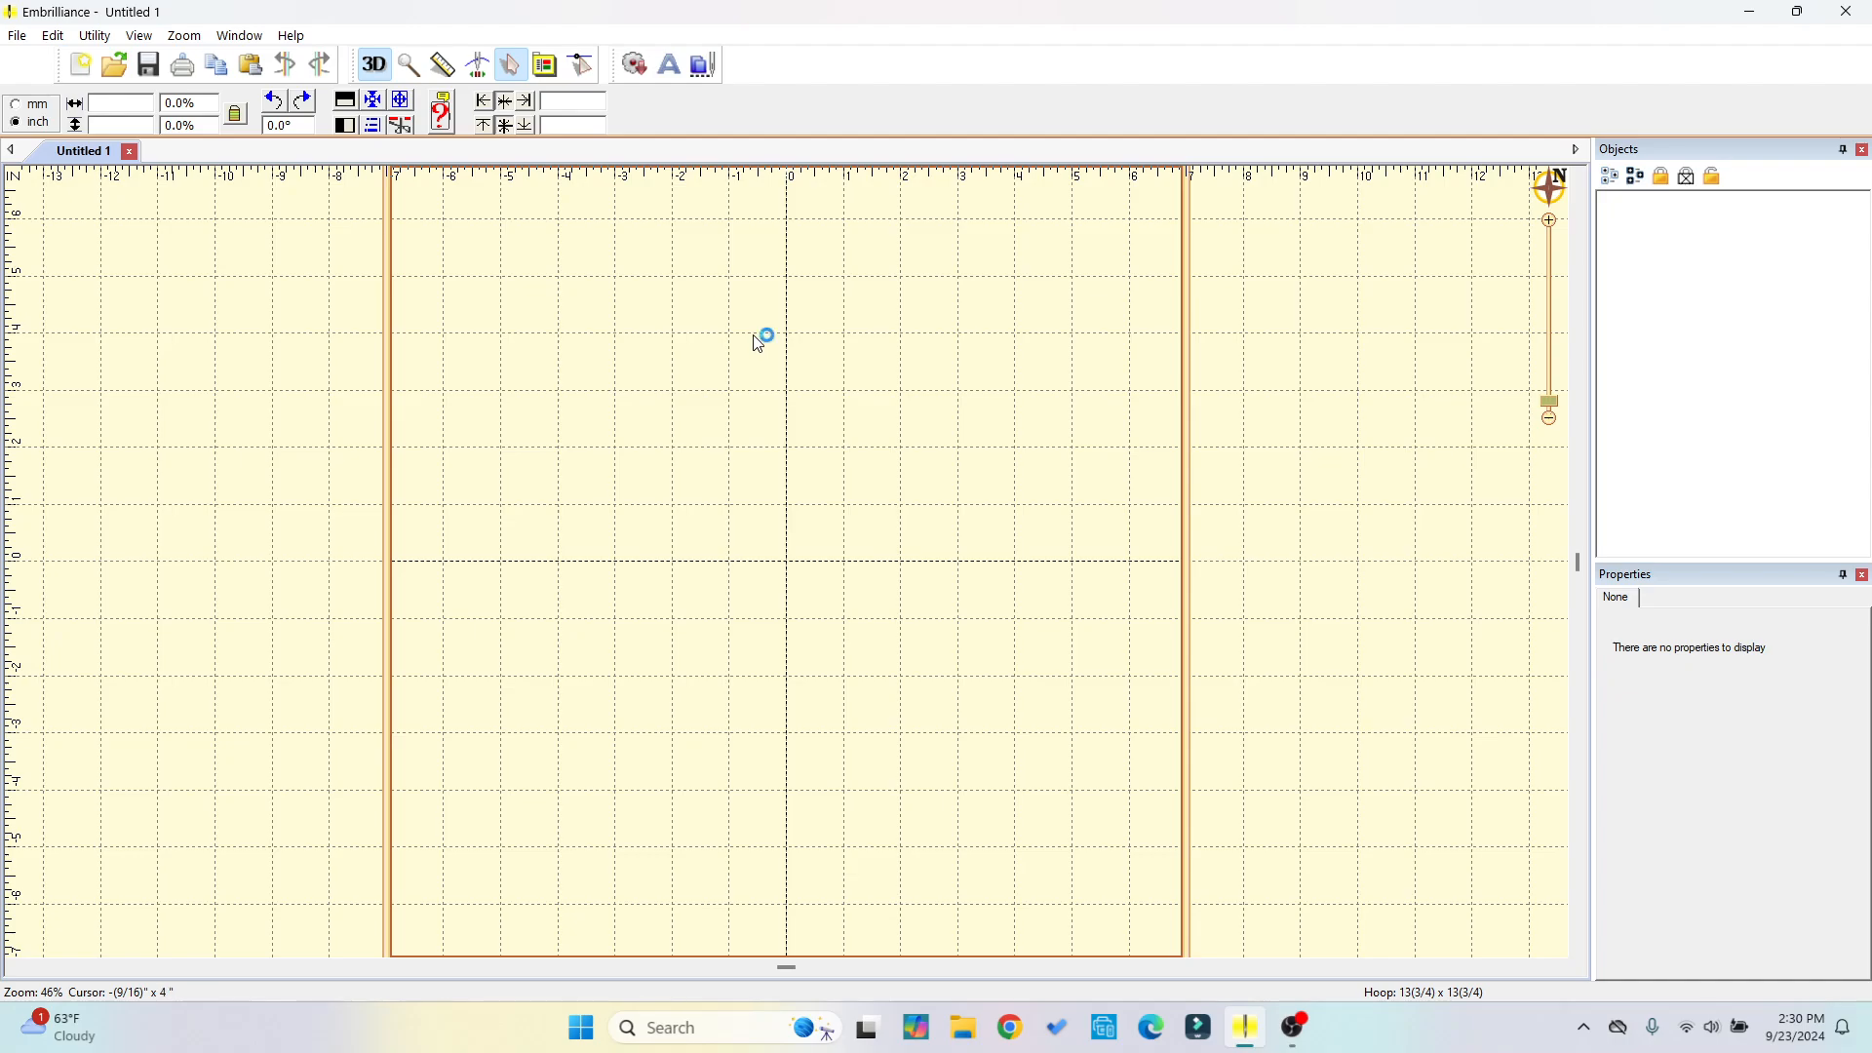
Set the hoop to the PES multi-position Jumbo Frame 14" x 14" and apply it to the page.
scroll(760, 341, "down", 1)
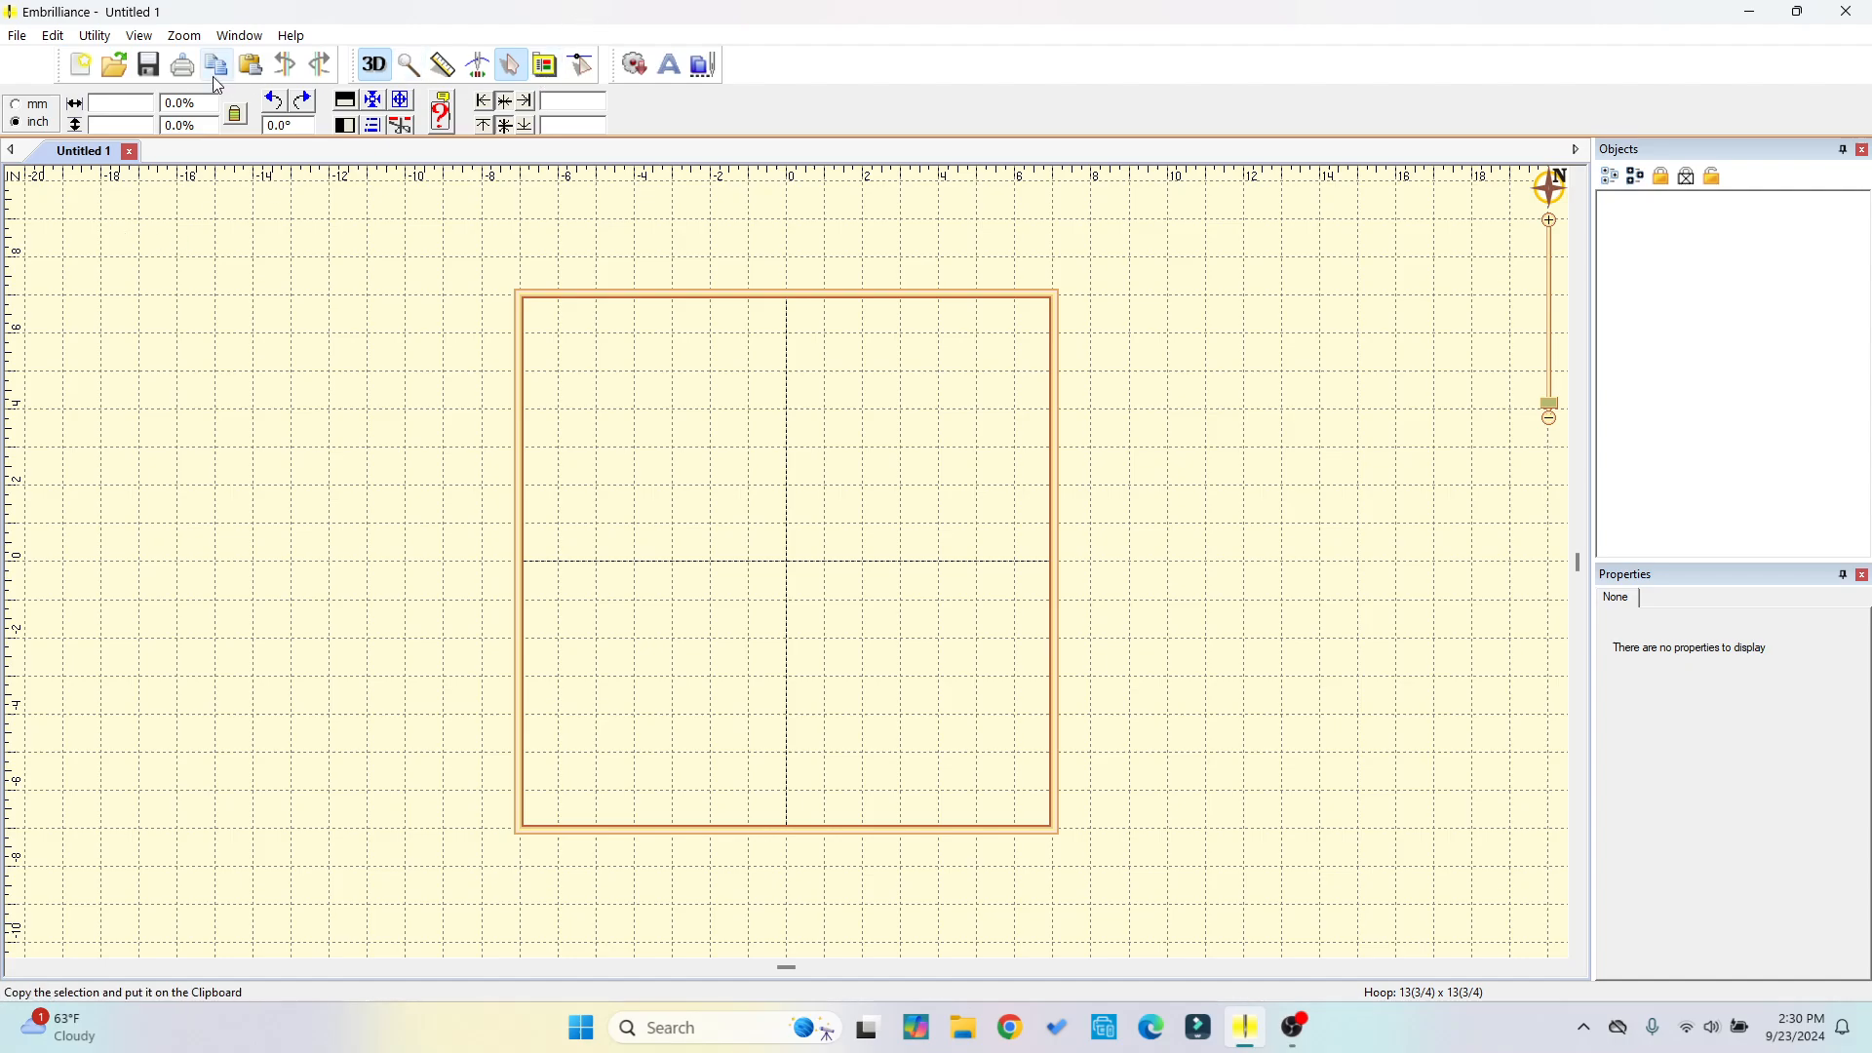
left_click(548, 68)
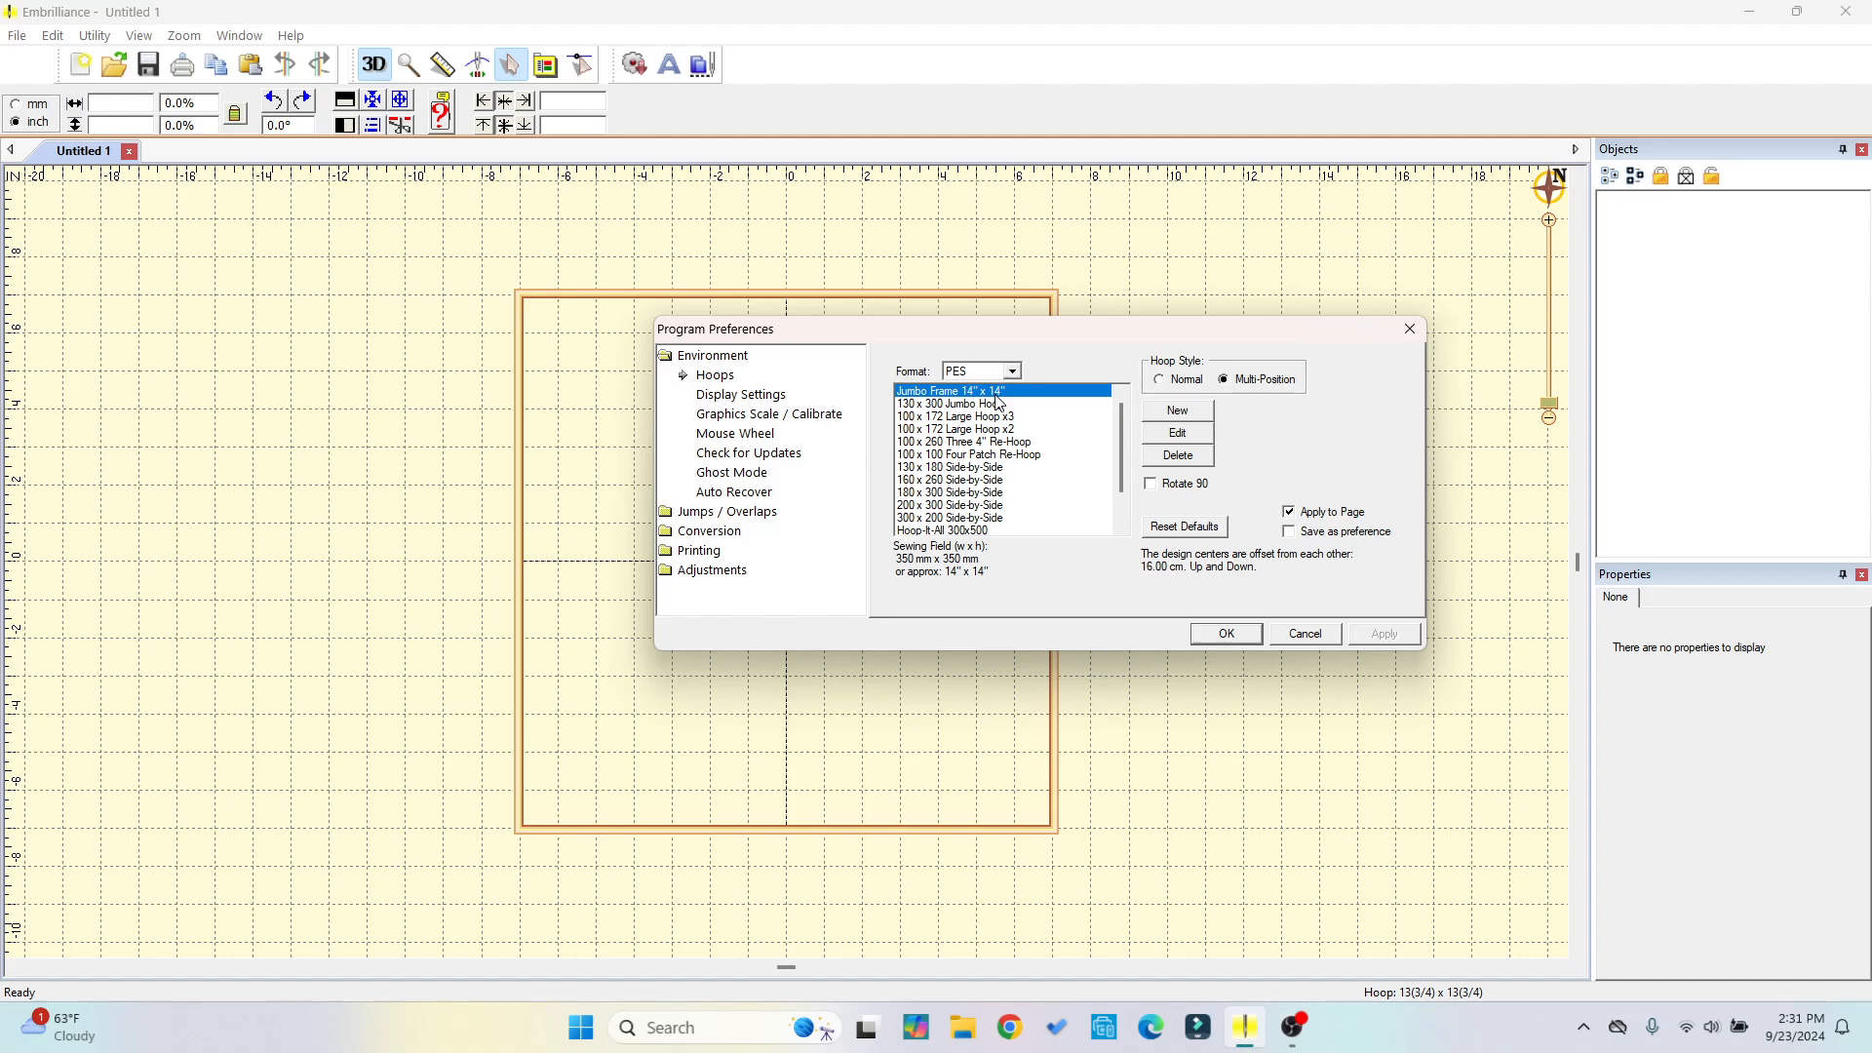
left_click(1162, 384)
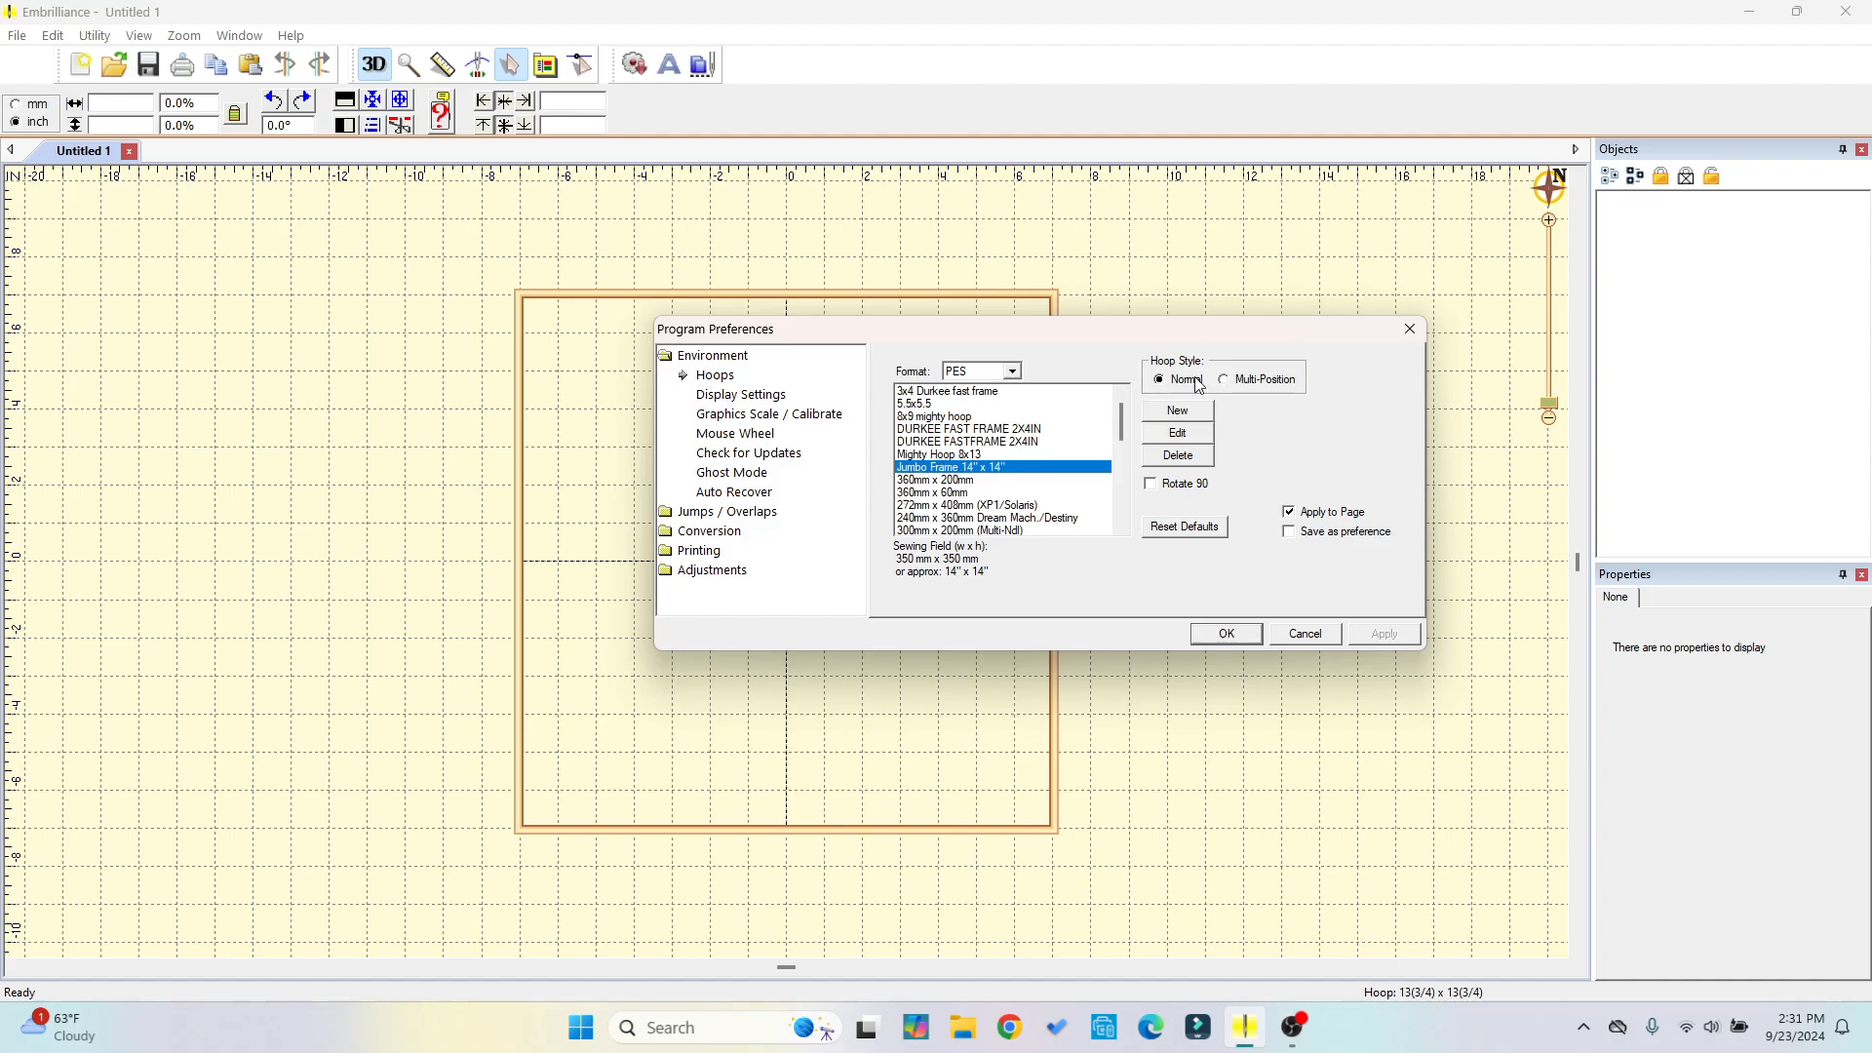
left_click(1226, 381)
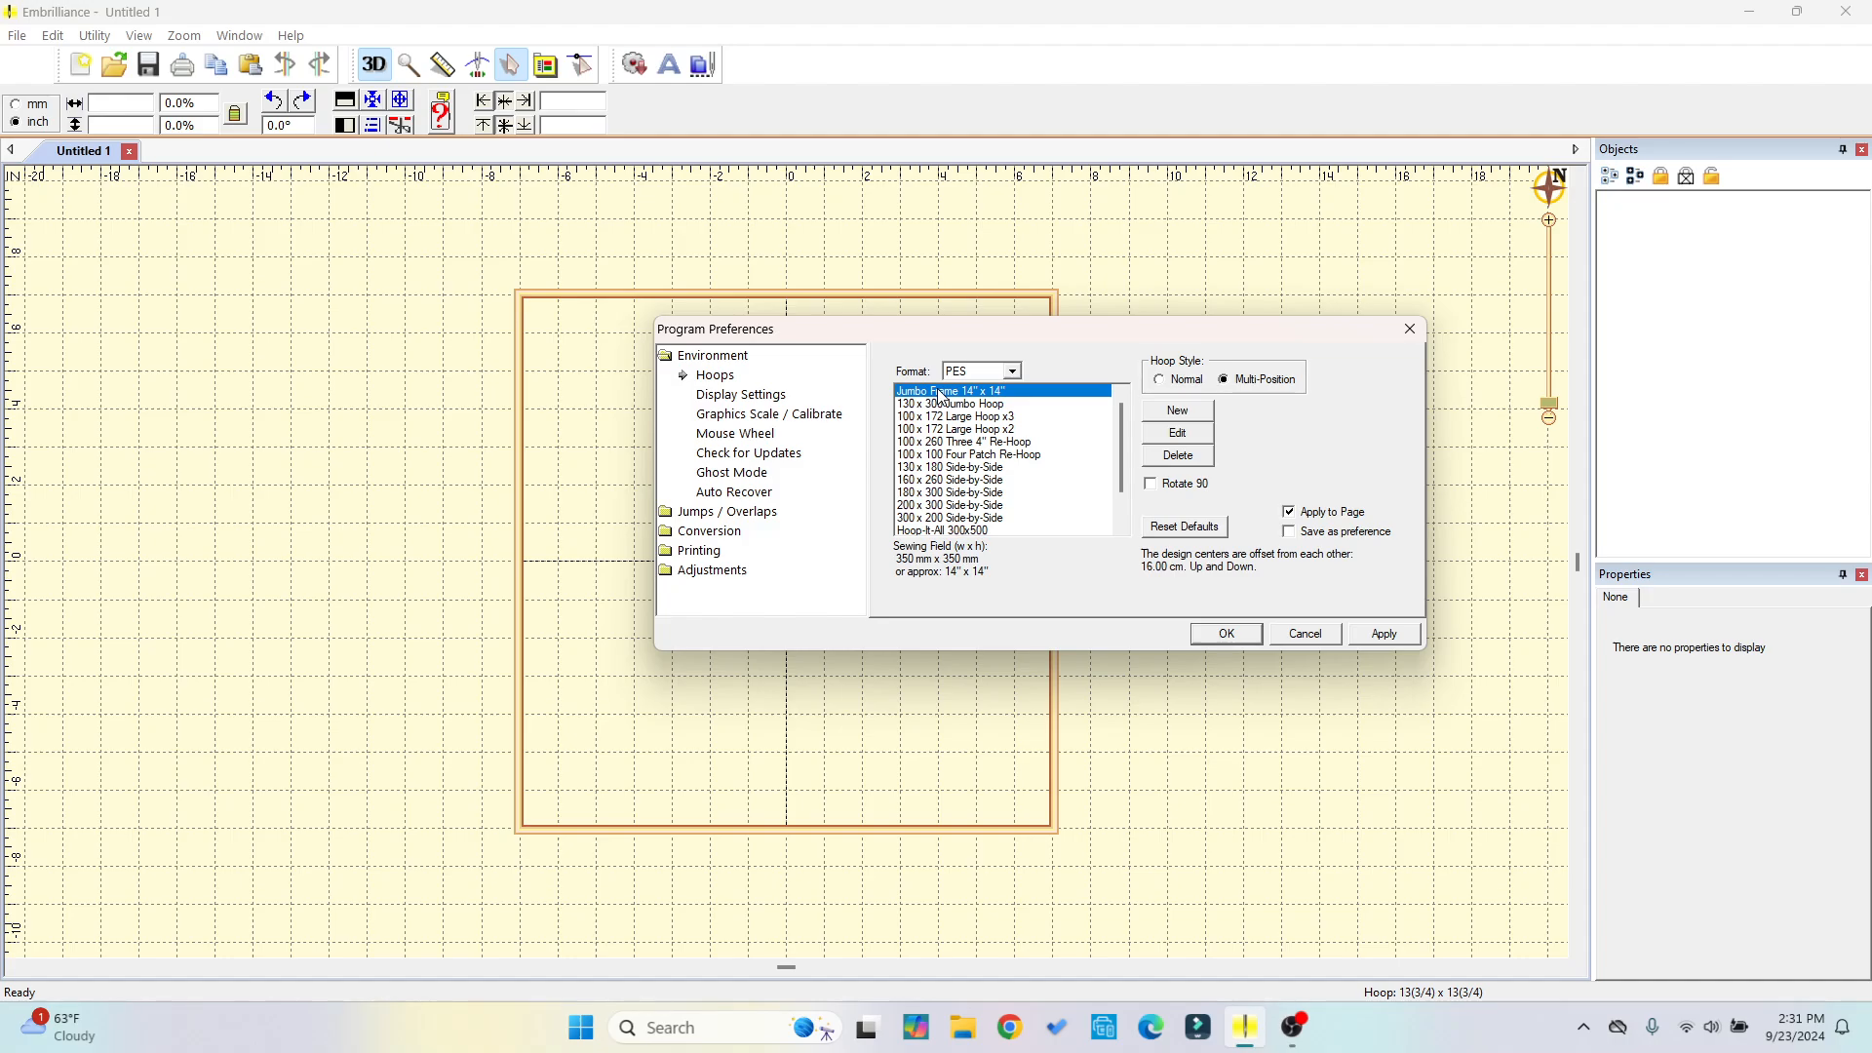
left_click(1381, 642)
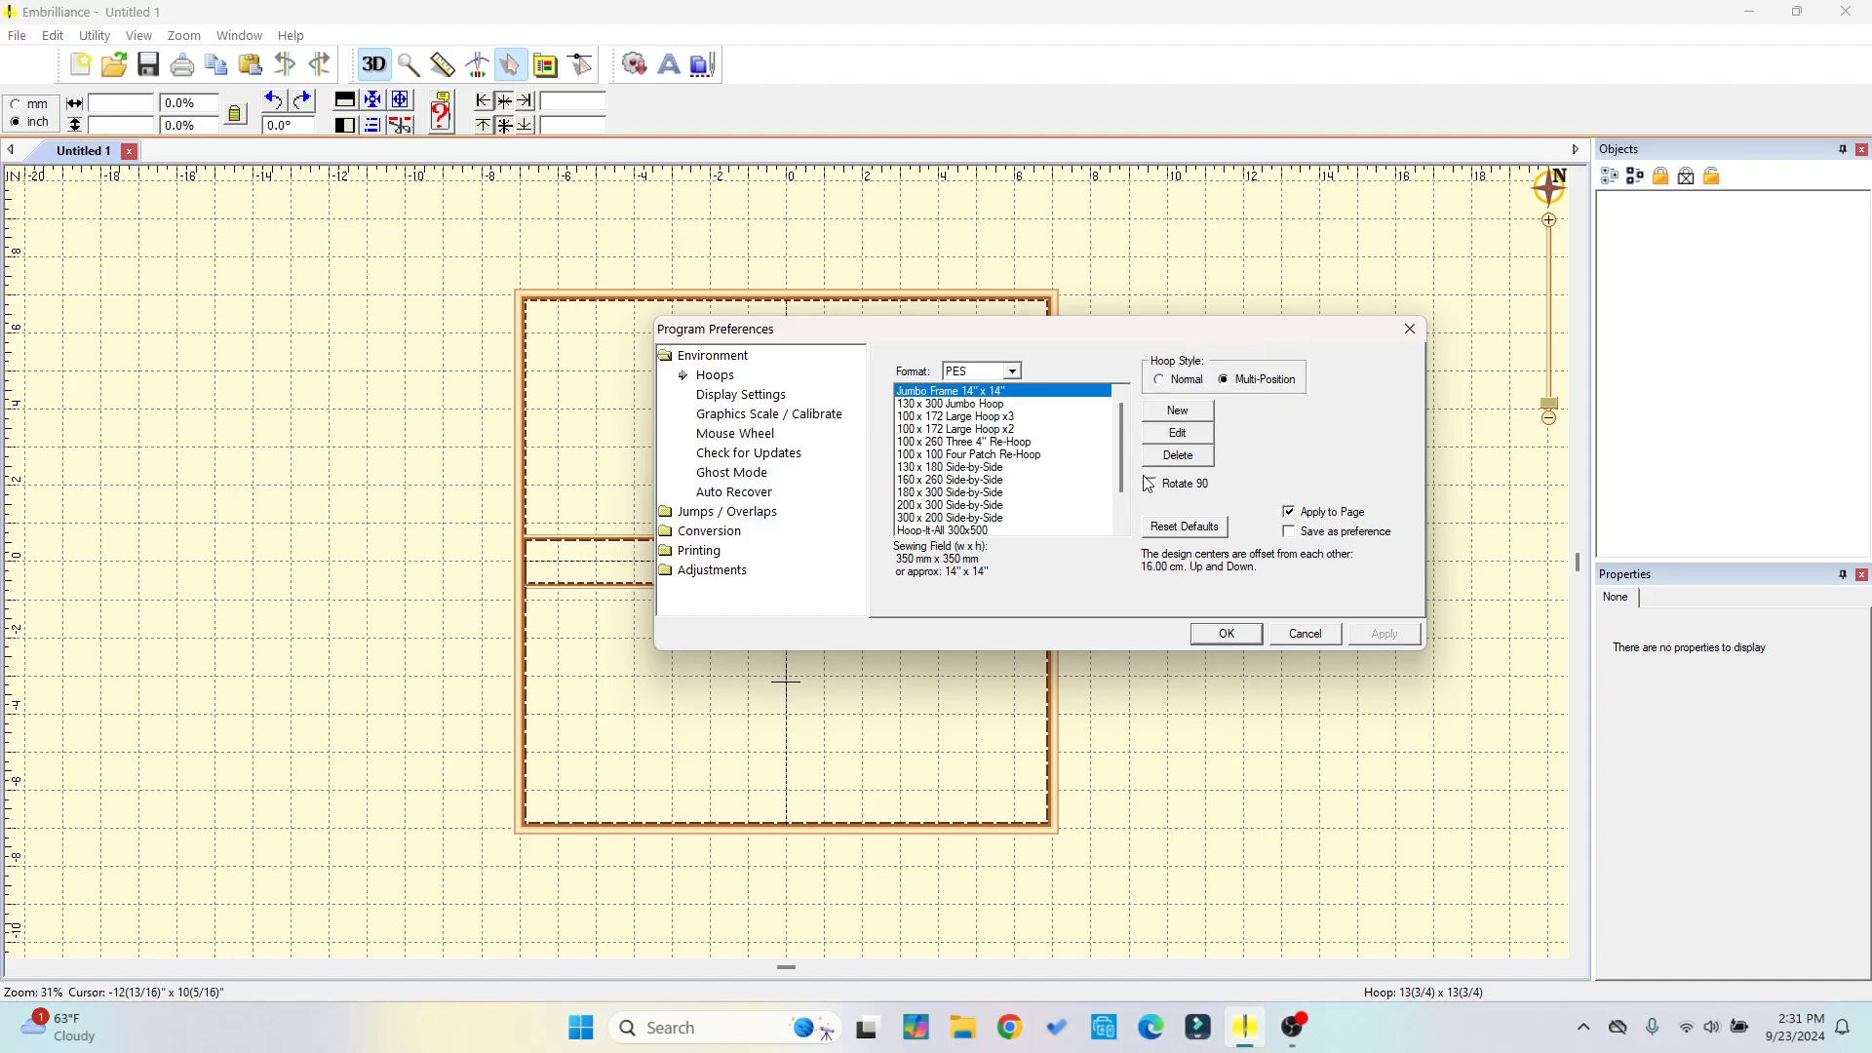
left_click(1229, 636)
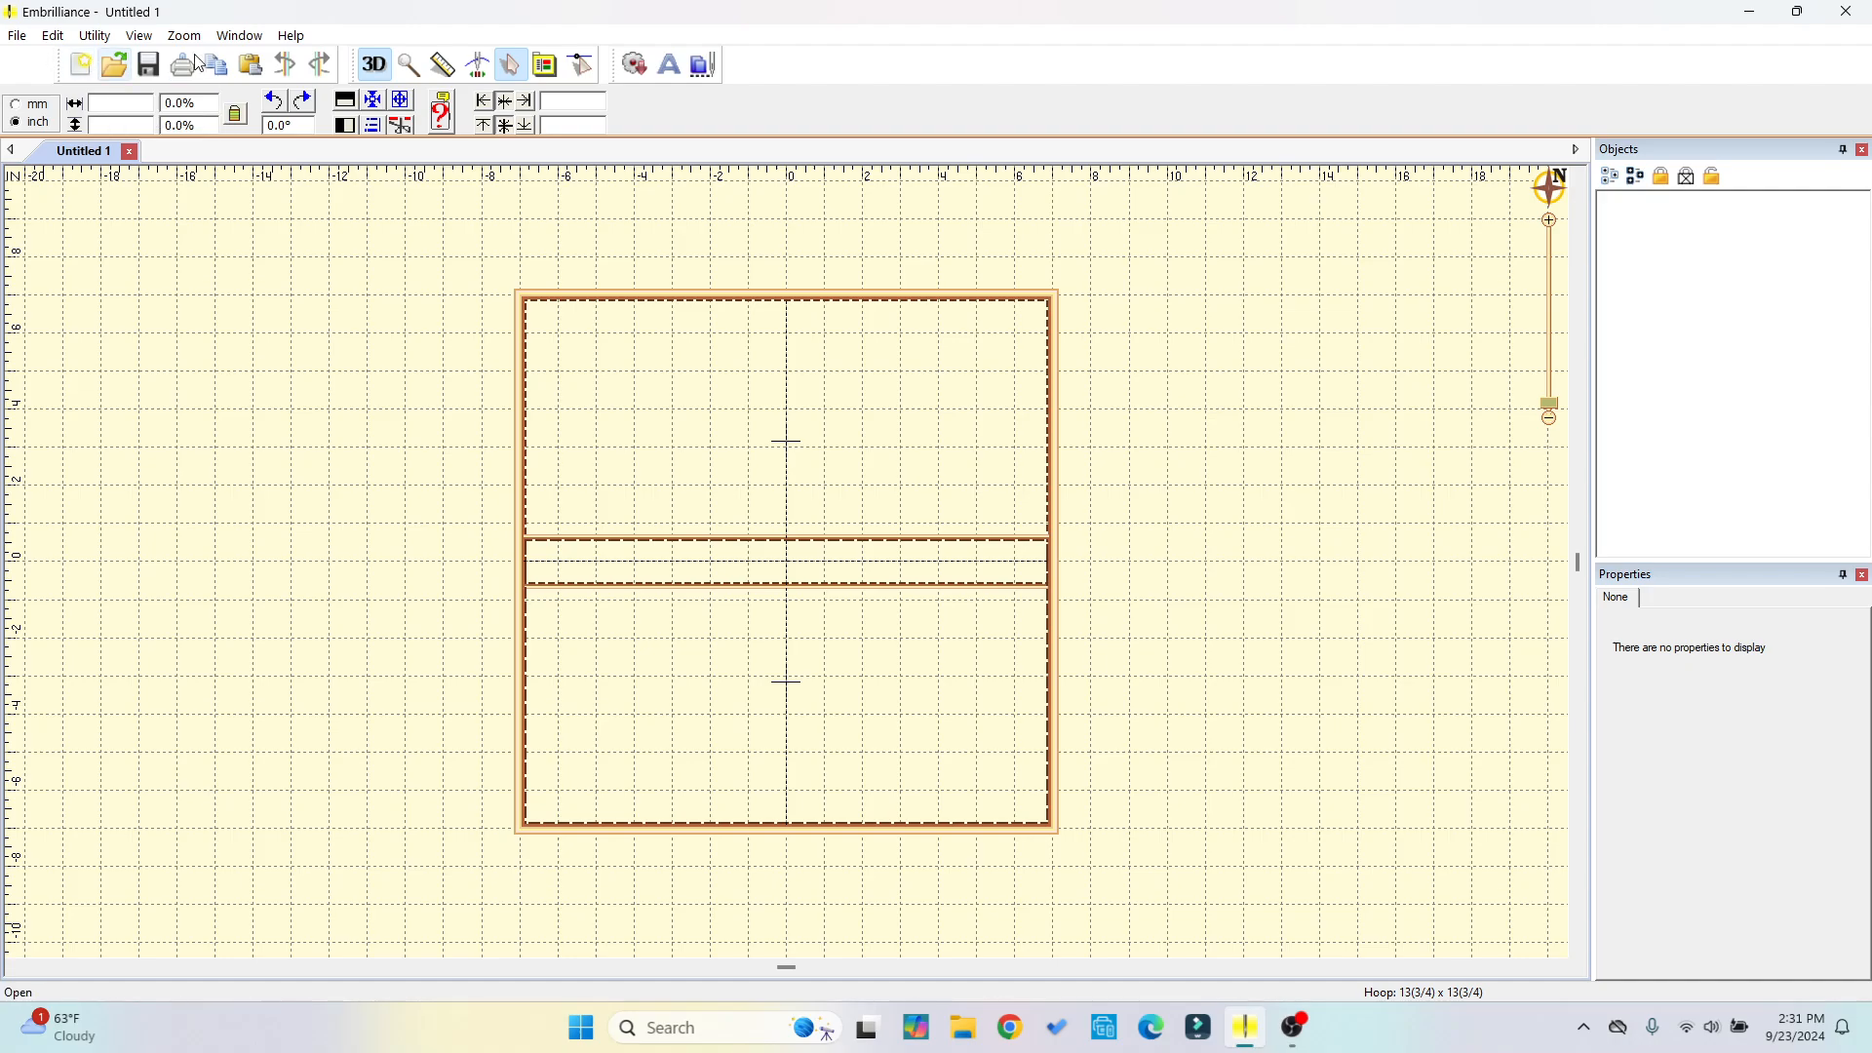
Open the embroidery design ESP85215-1 from the Downloads folder.
left_click(114, 68)
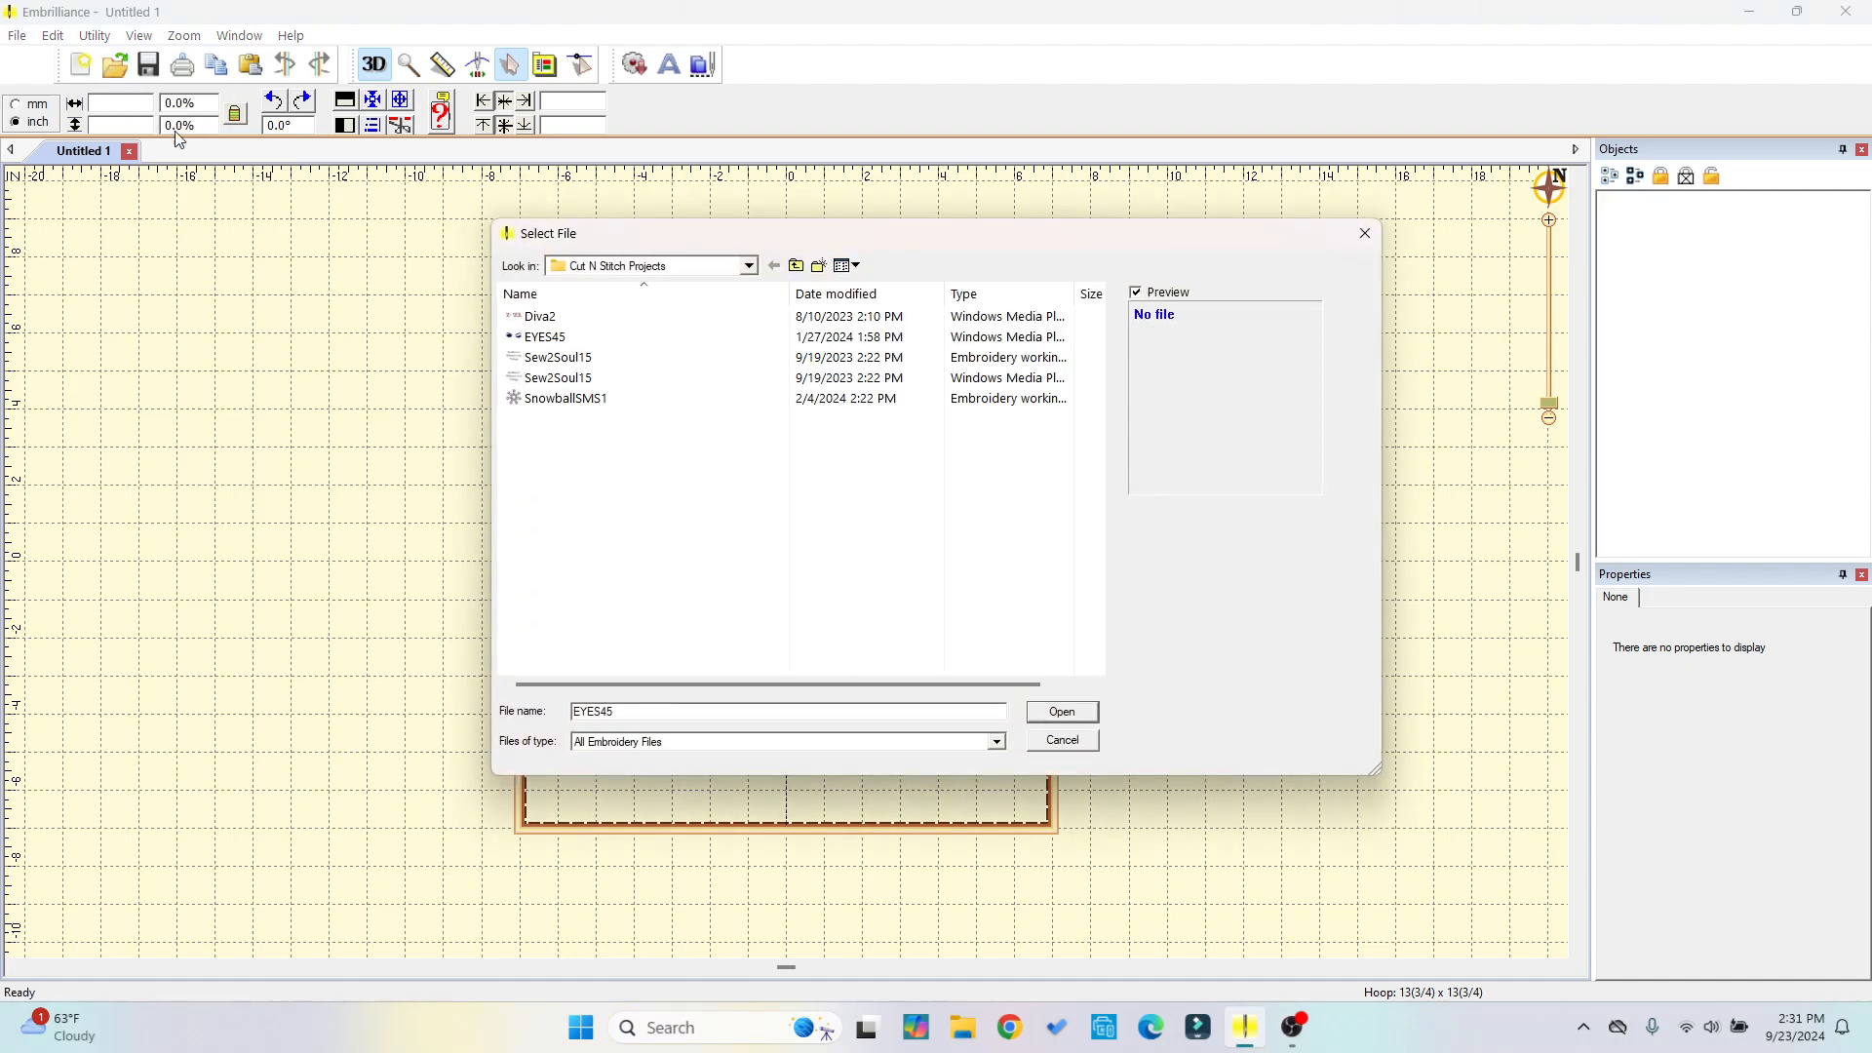
left_click(750, 266)
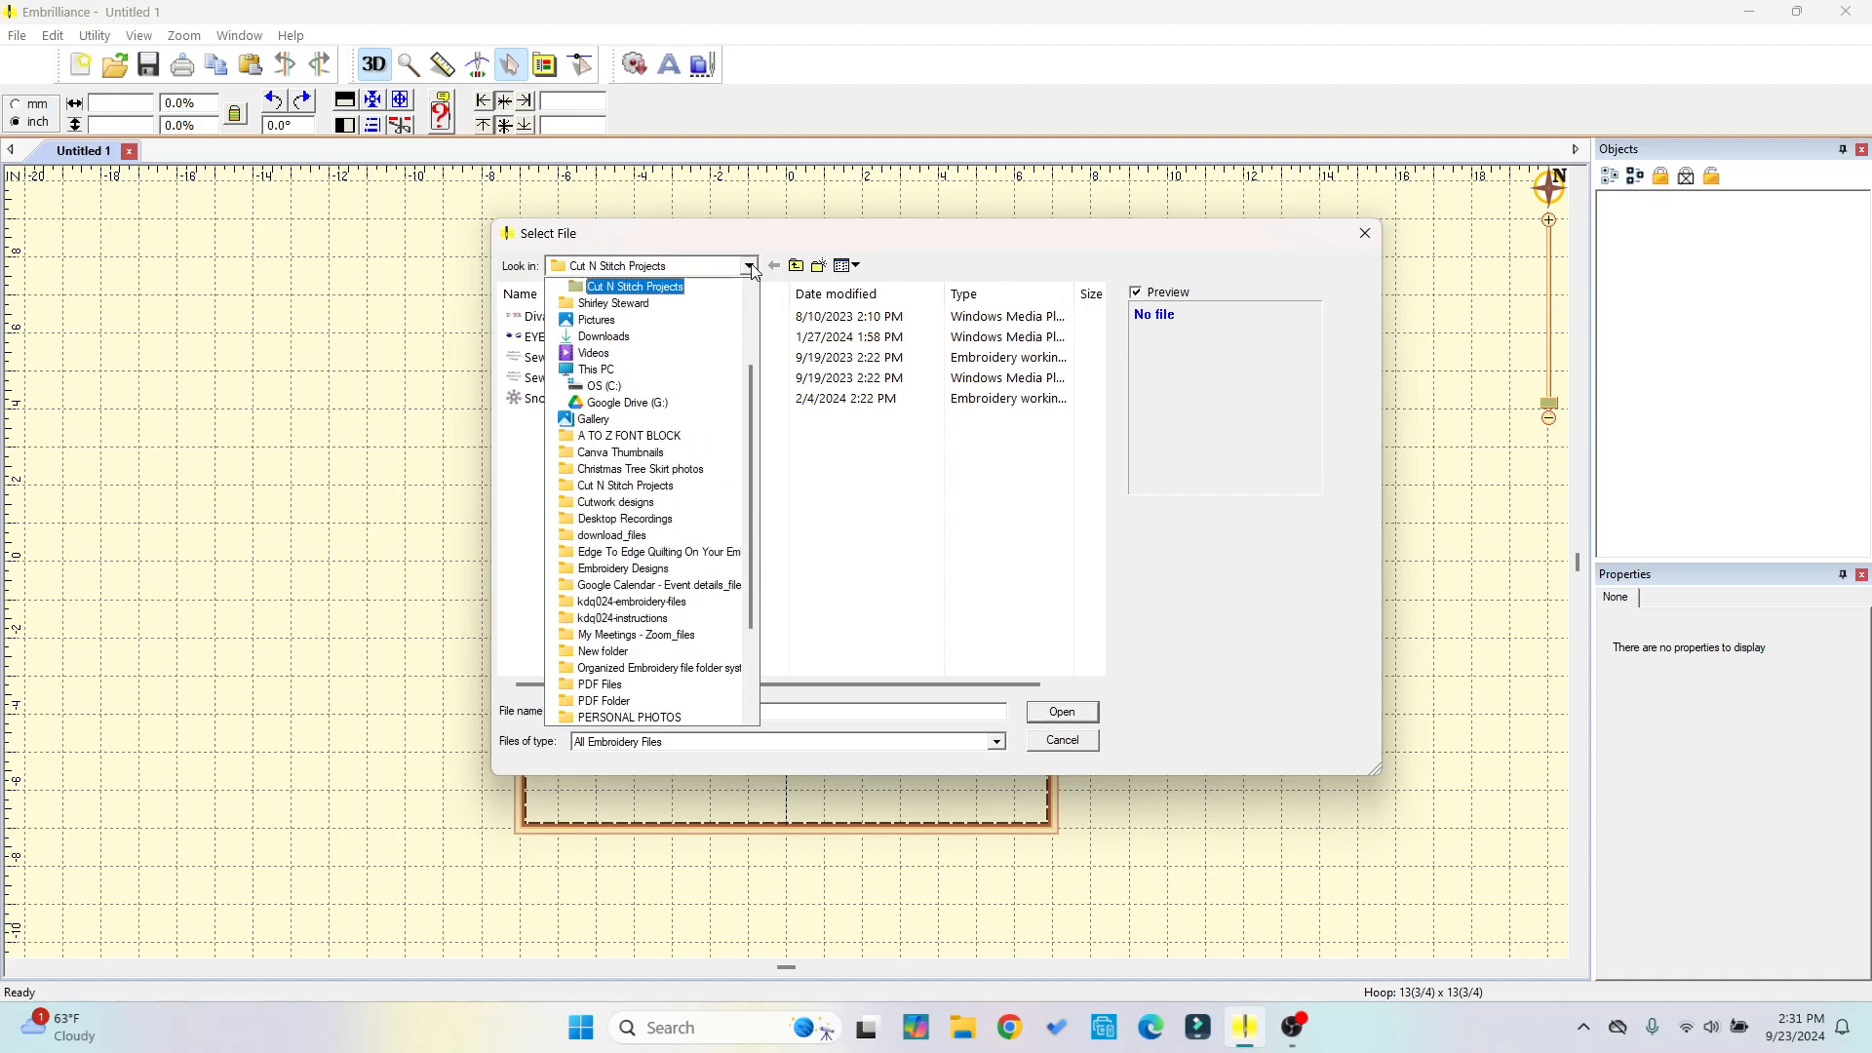
left_click(605, 338)
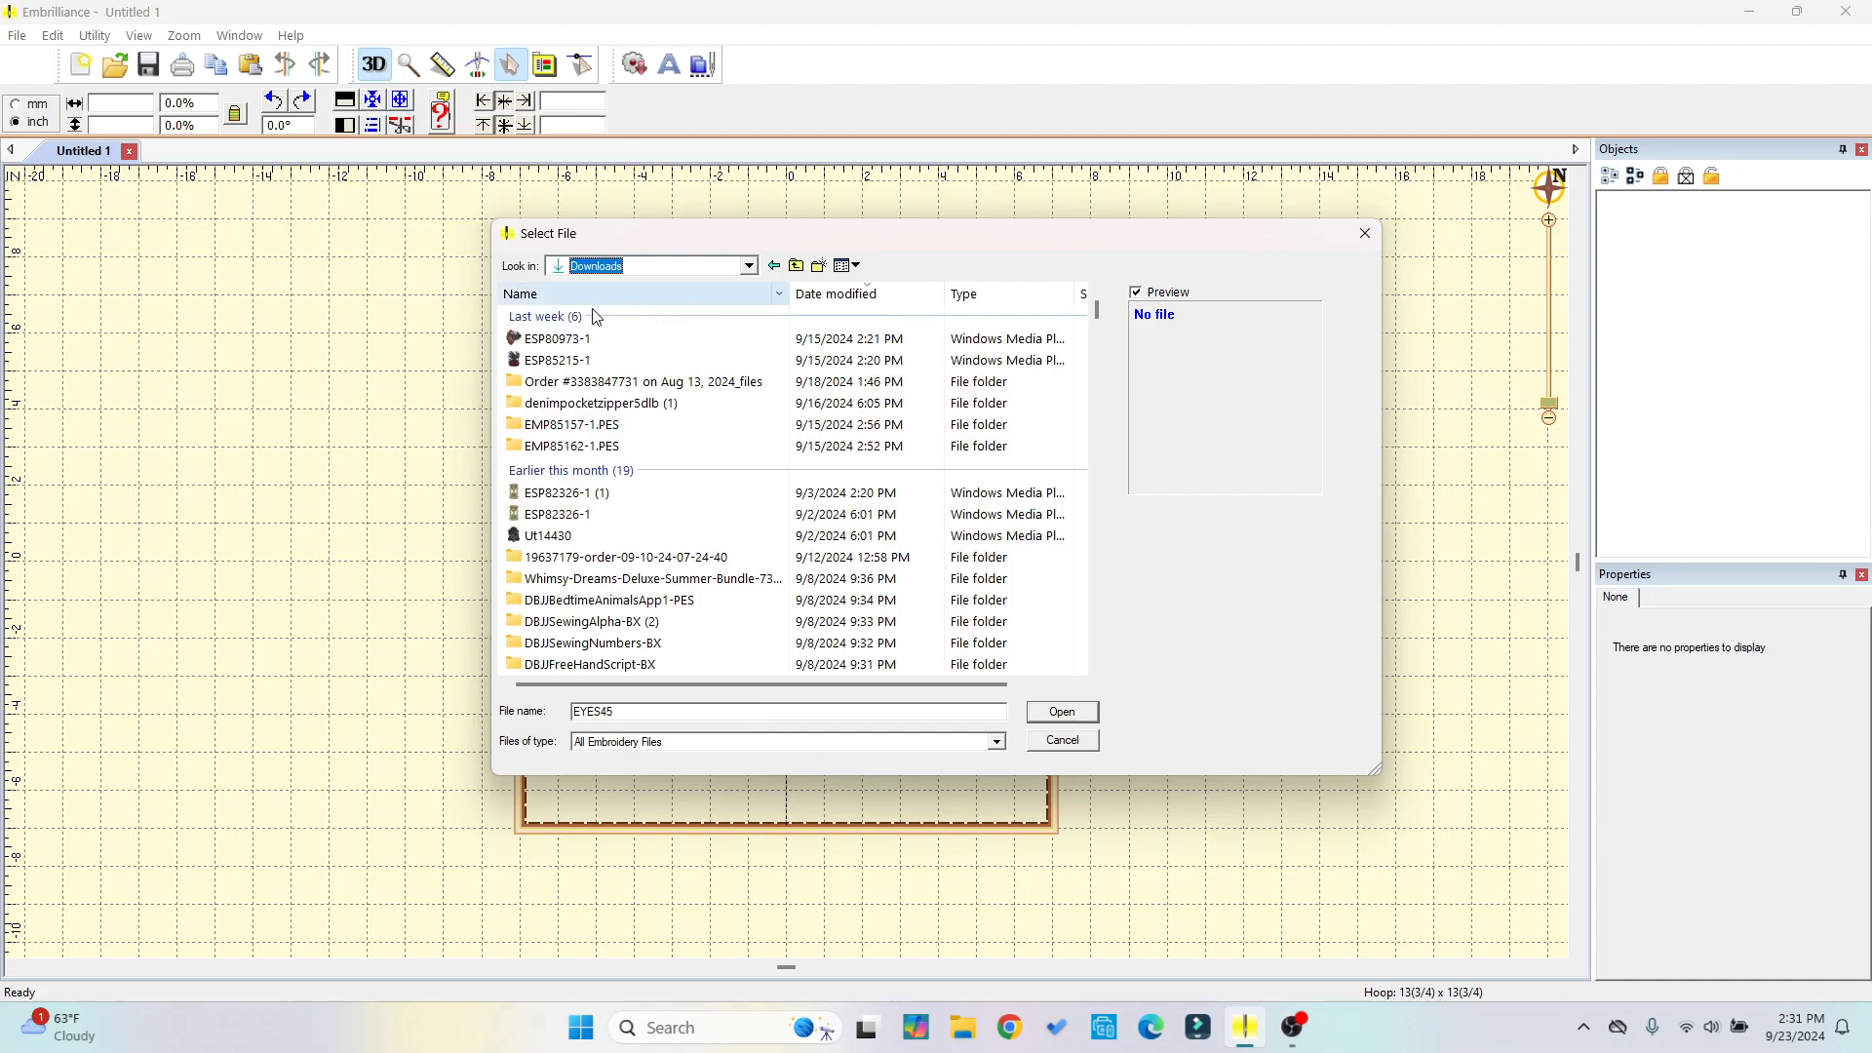
left_click(562, 363)
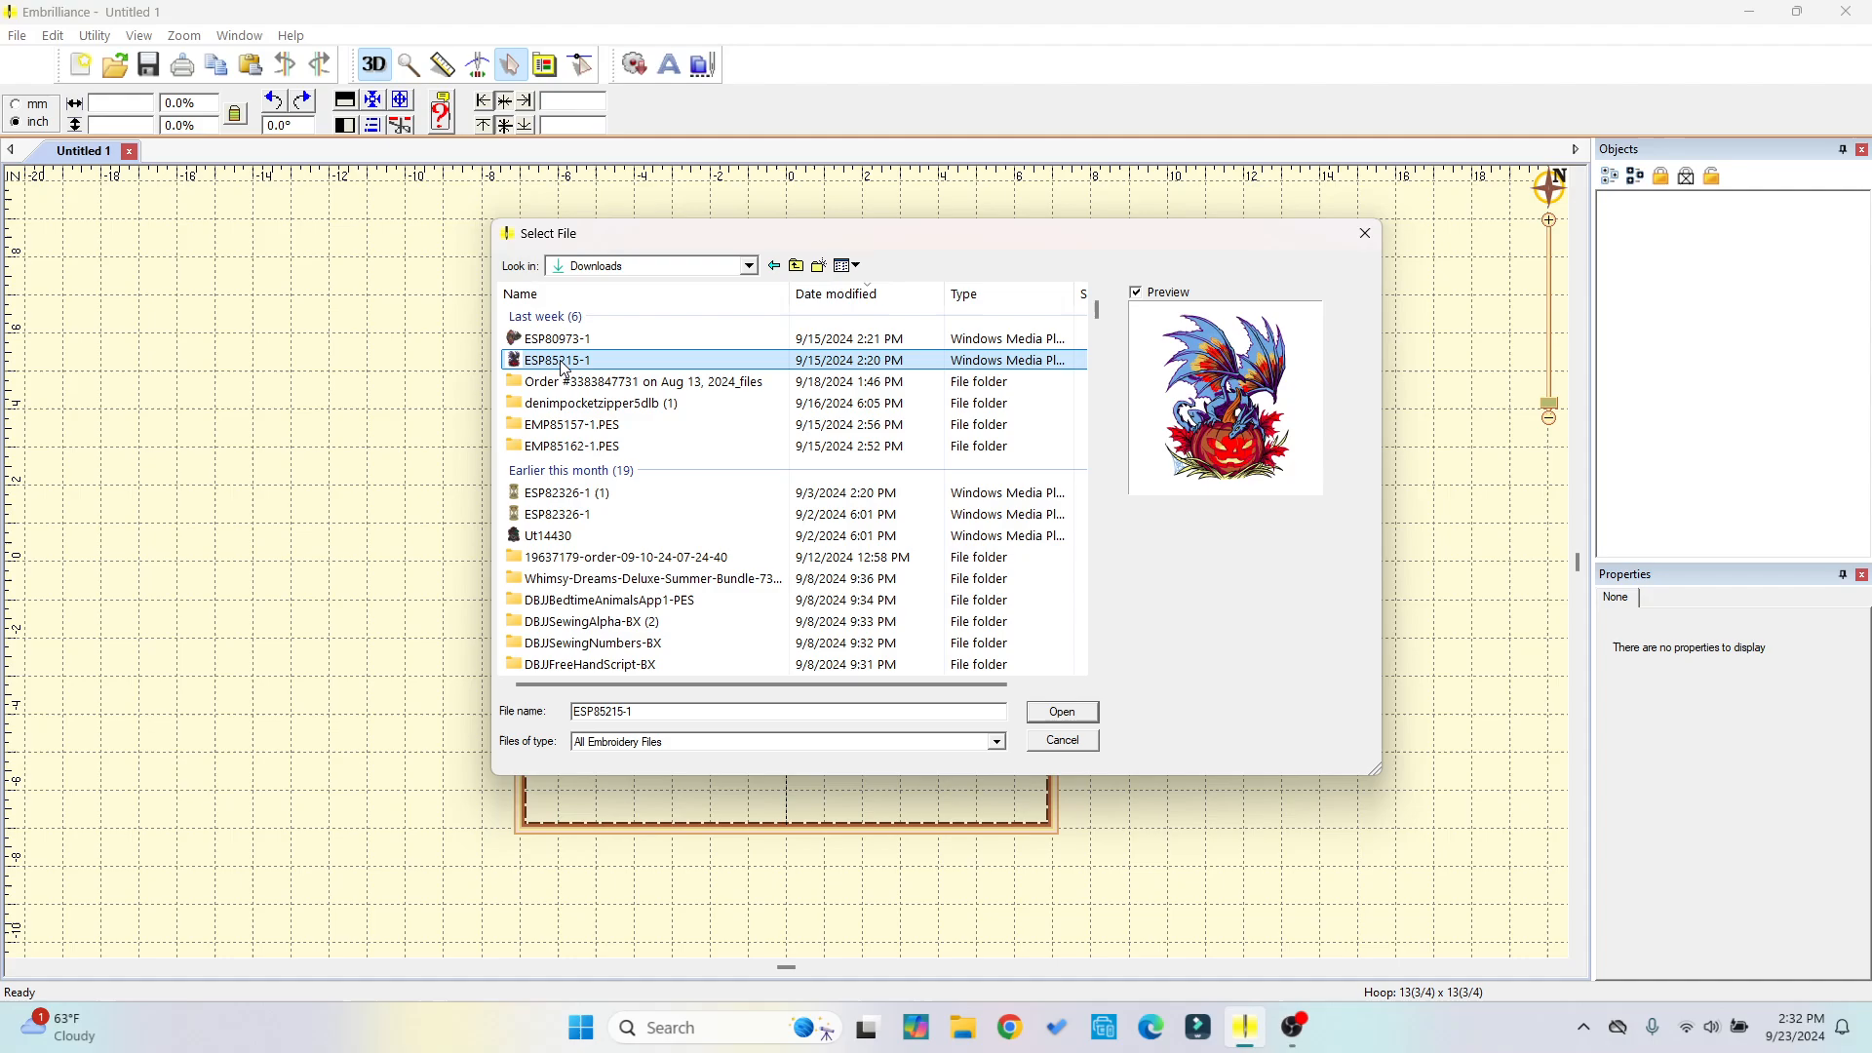
left_click(1063, 713)
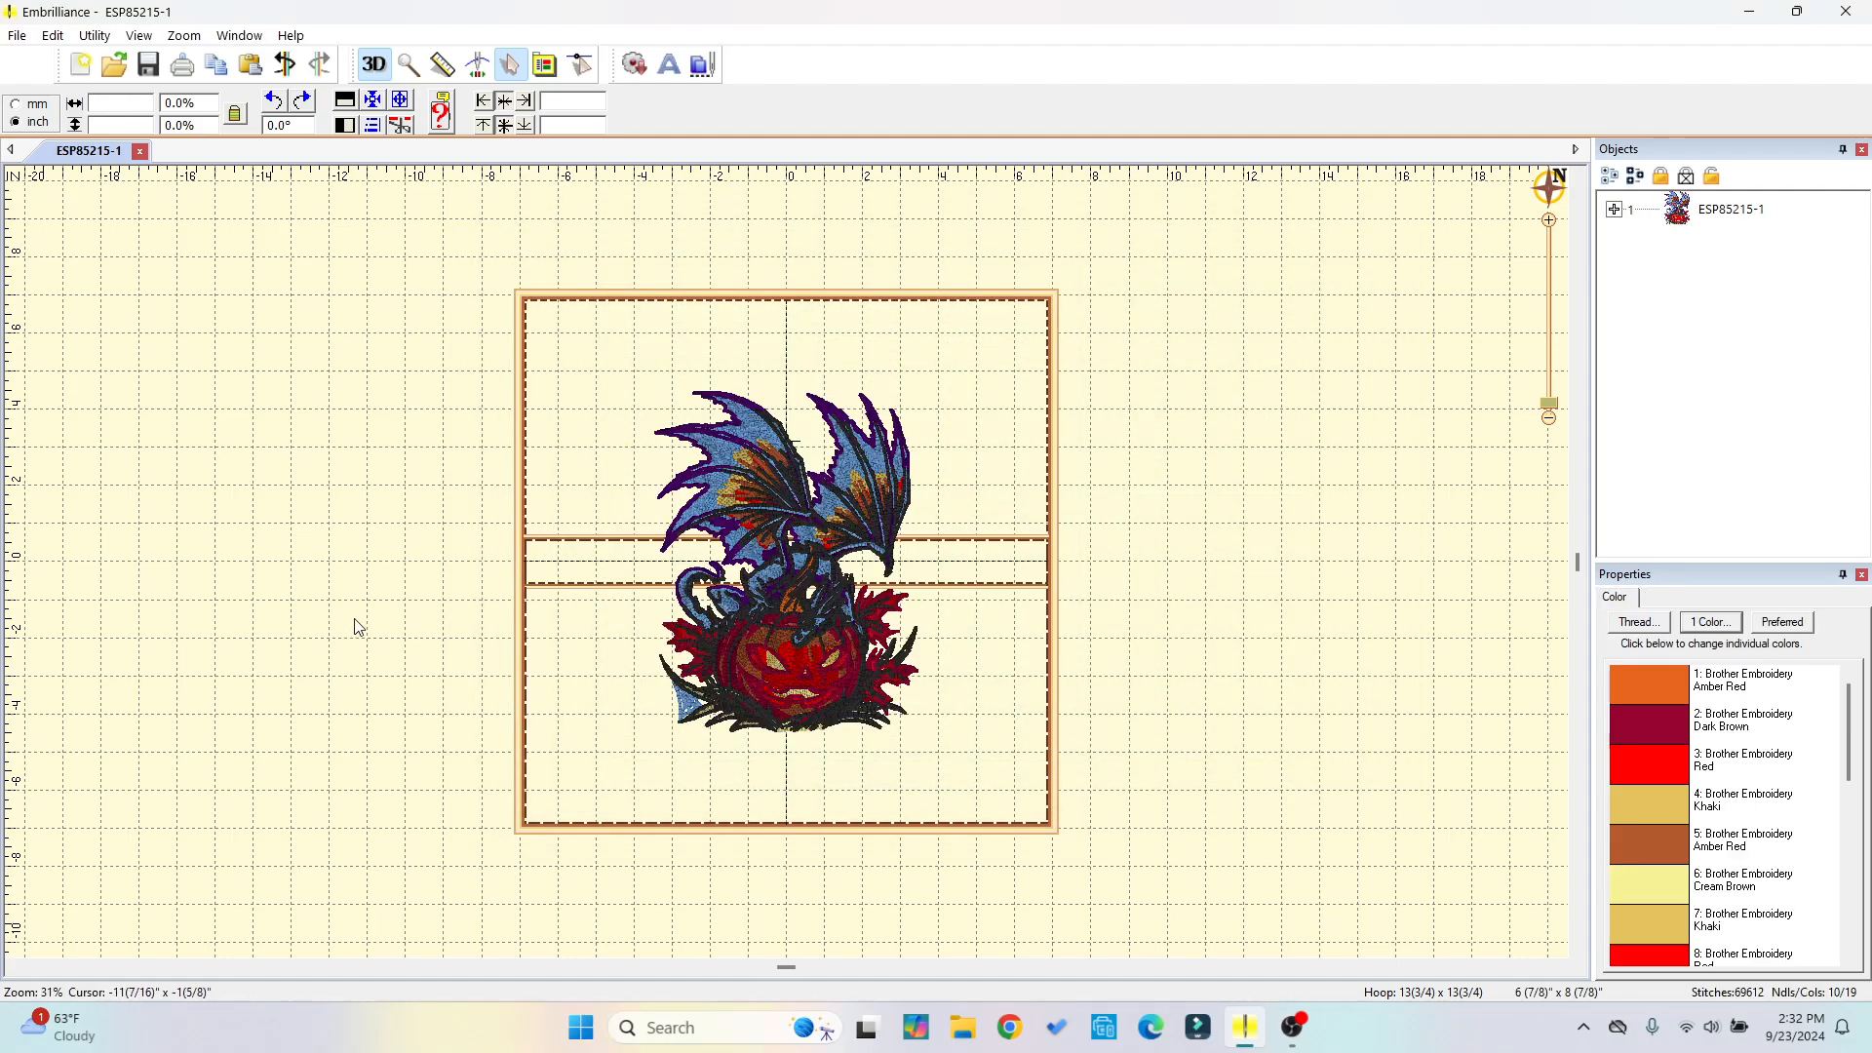
Enlarge the dragon and pumpkin design proportionally to about 124.8% and center it in the hoop.
scroll(626, 548, "up", 1)
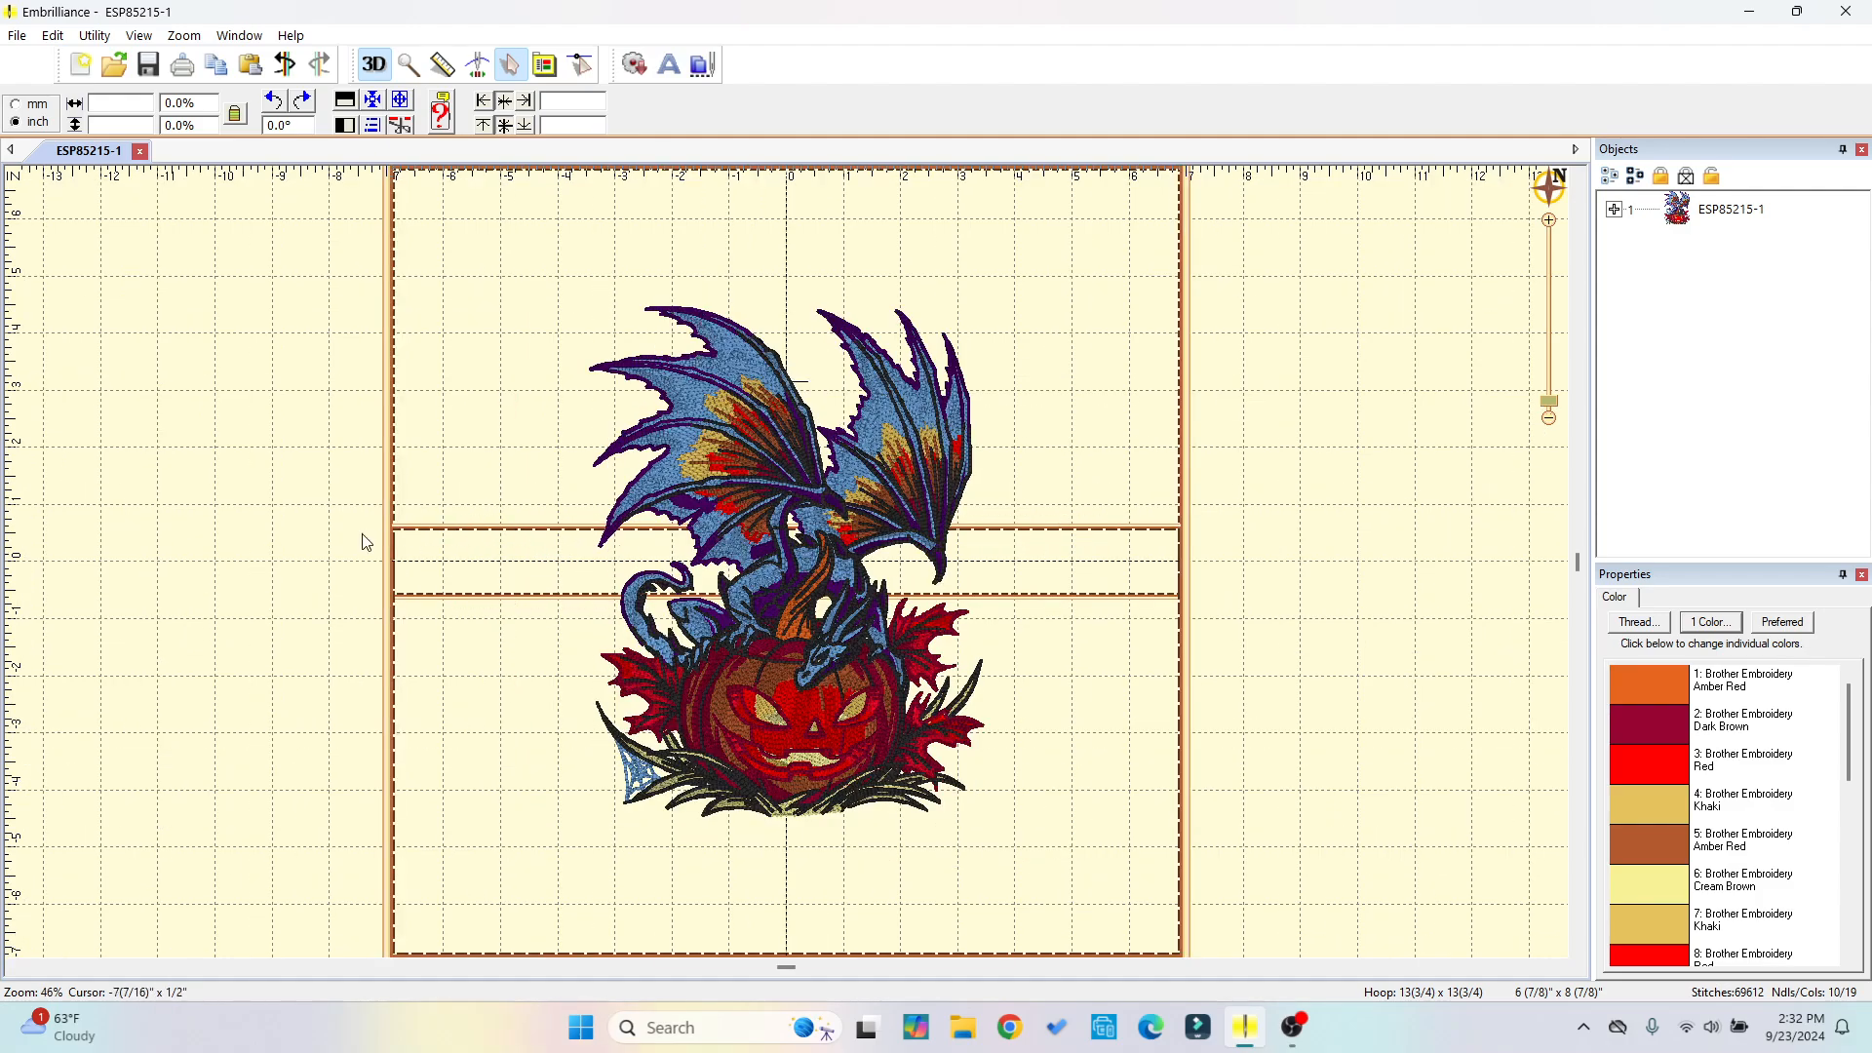
left_click_drag(766, 502, 798, 491)
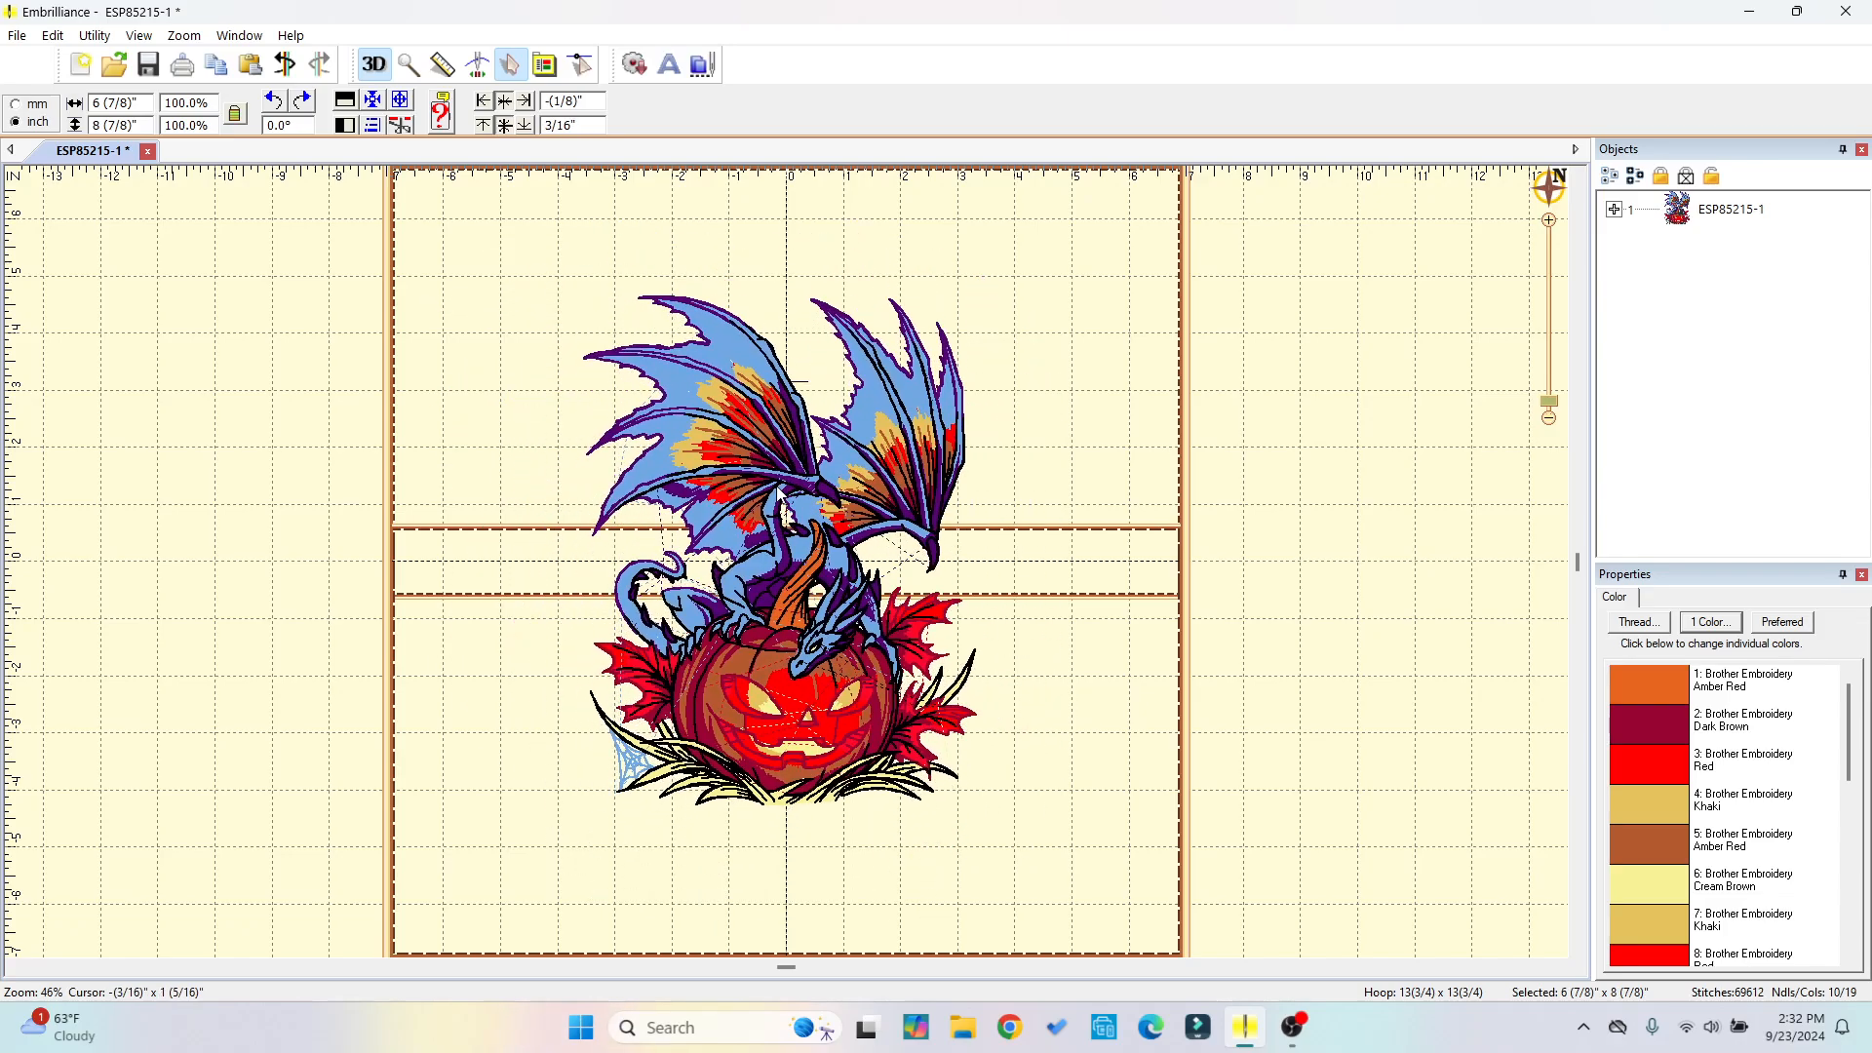
left_click(372, 99)
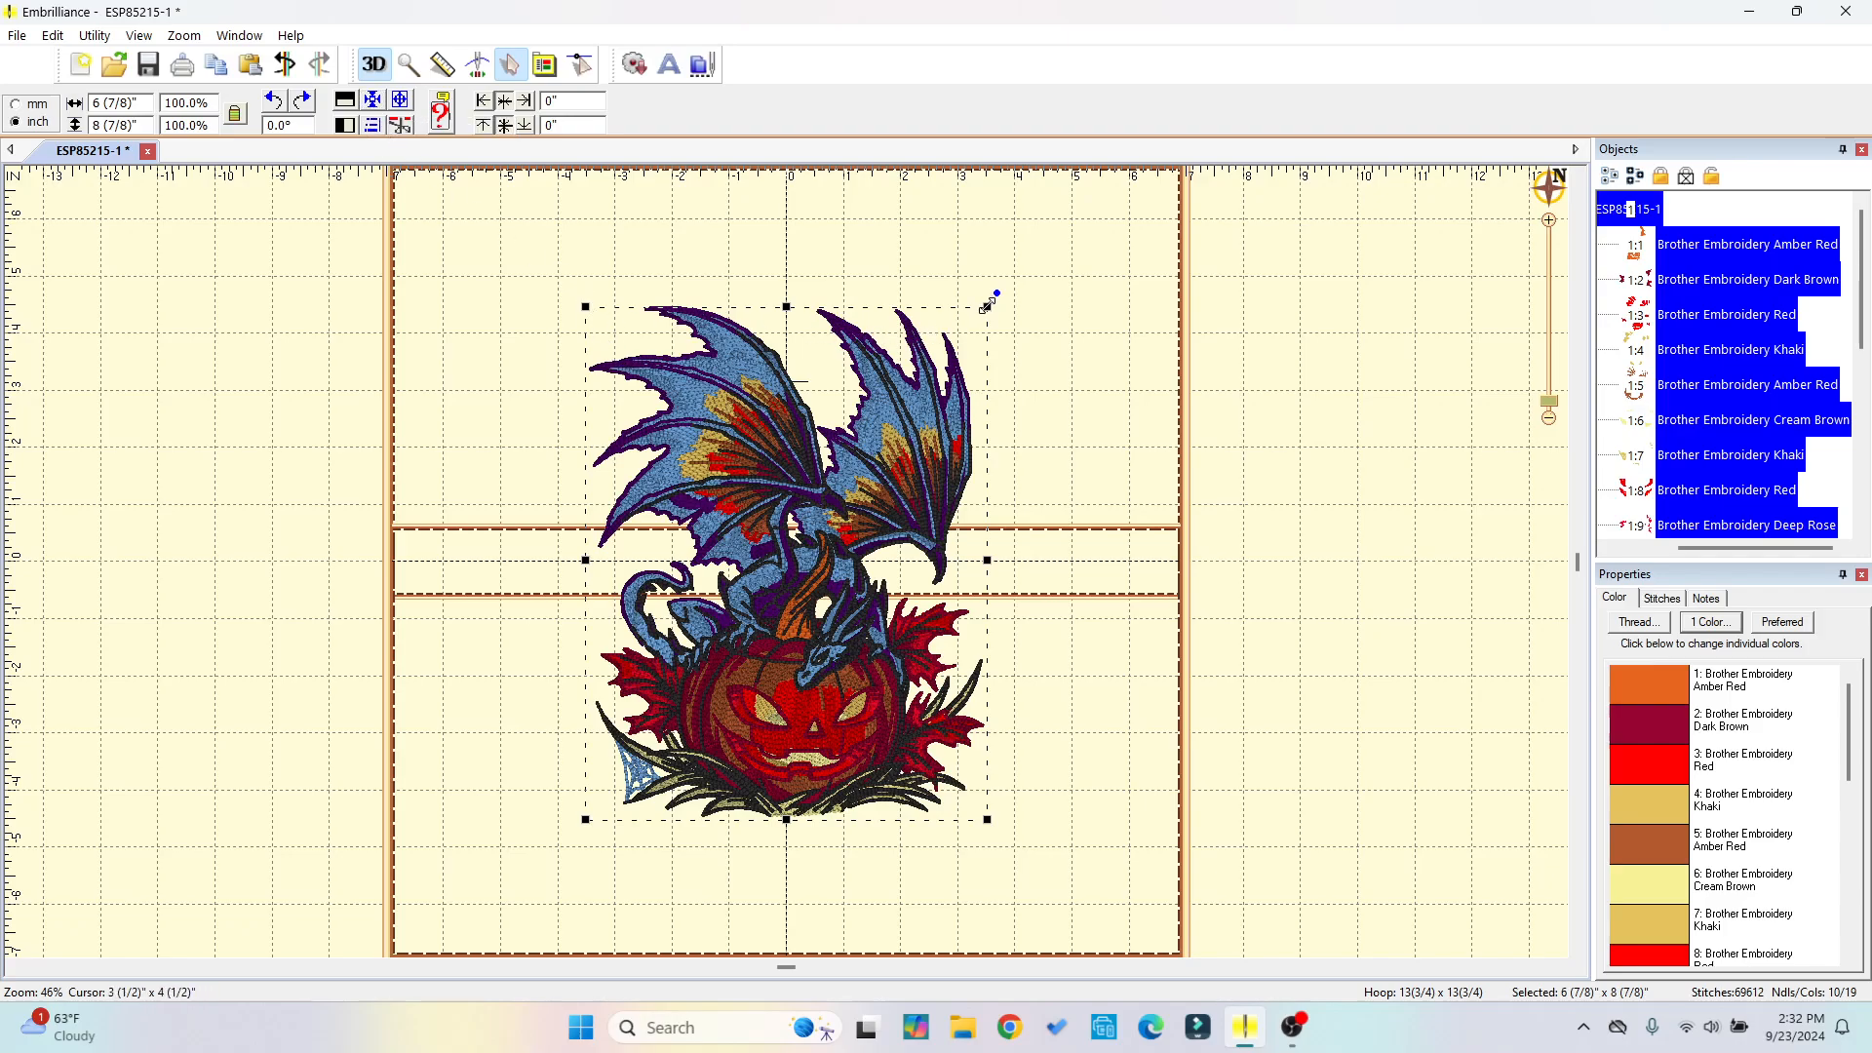
left_click_drag(987, 306, 1085, 179)
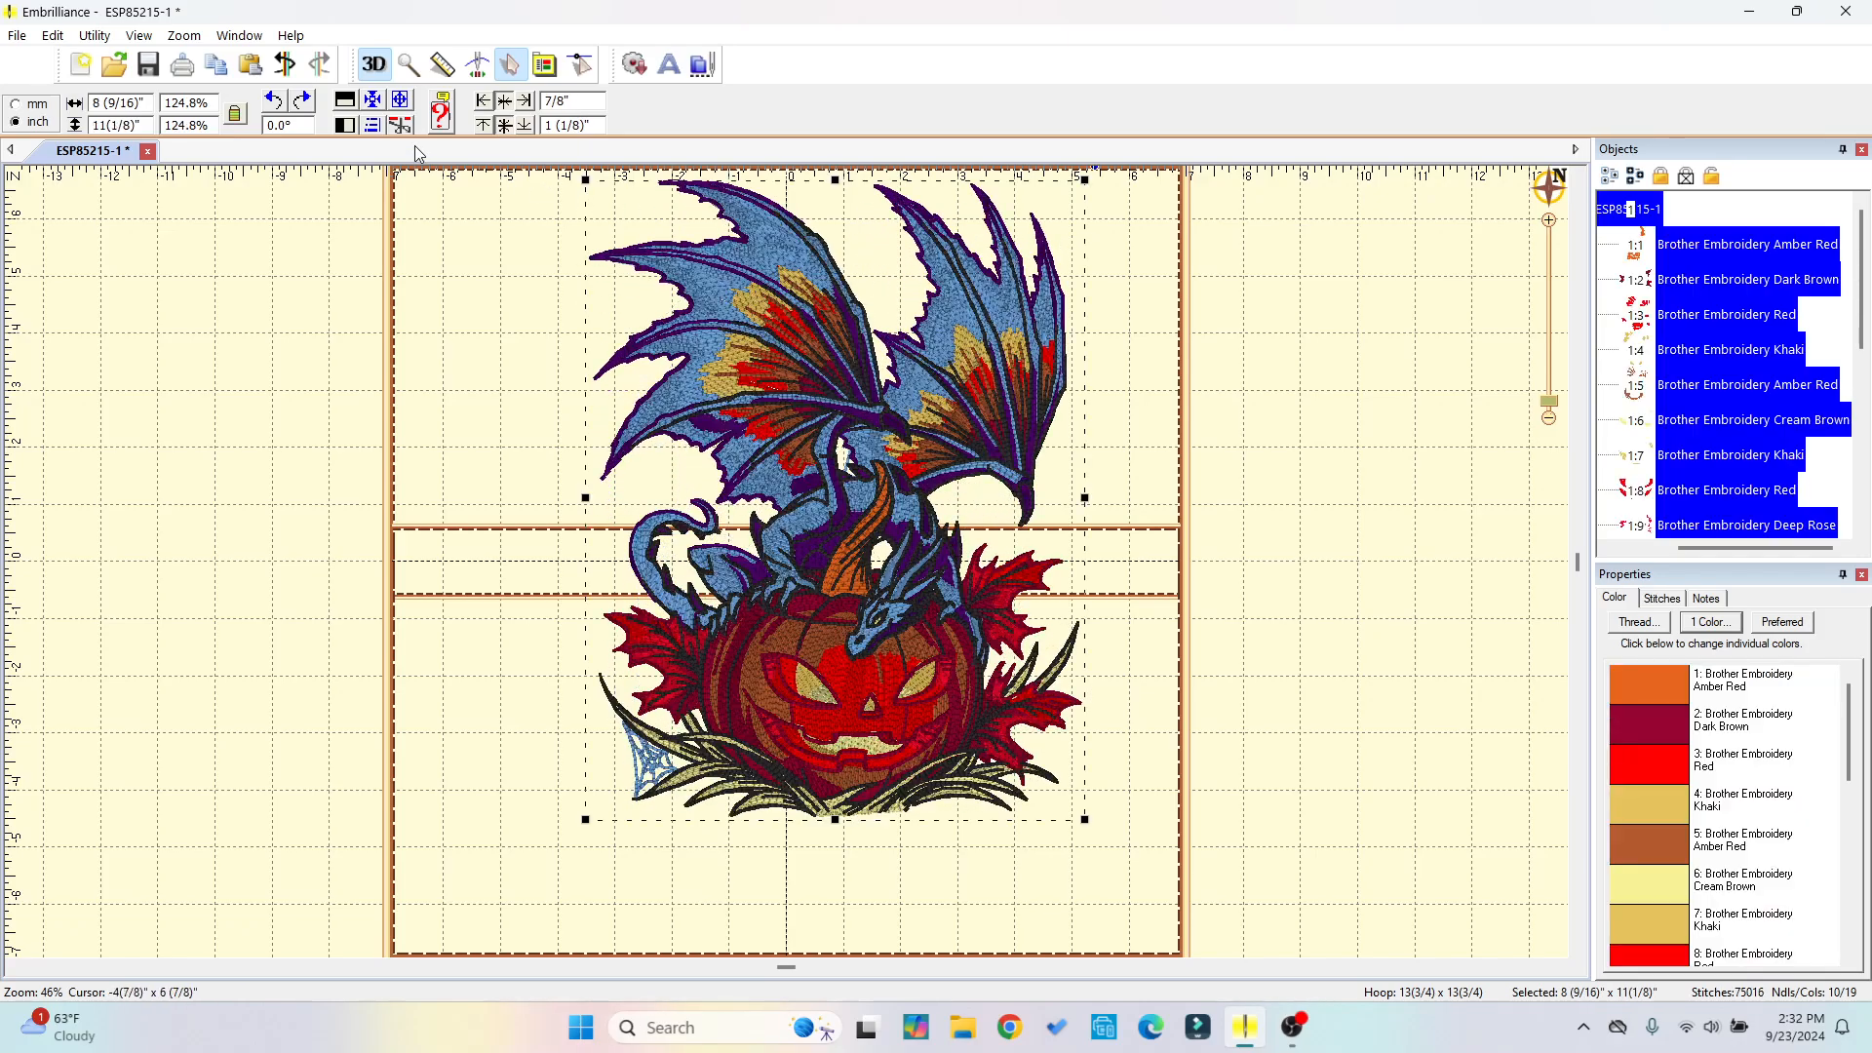
left_click(373, 102)
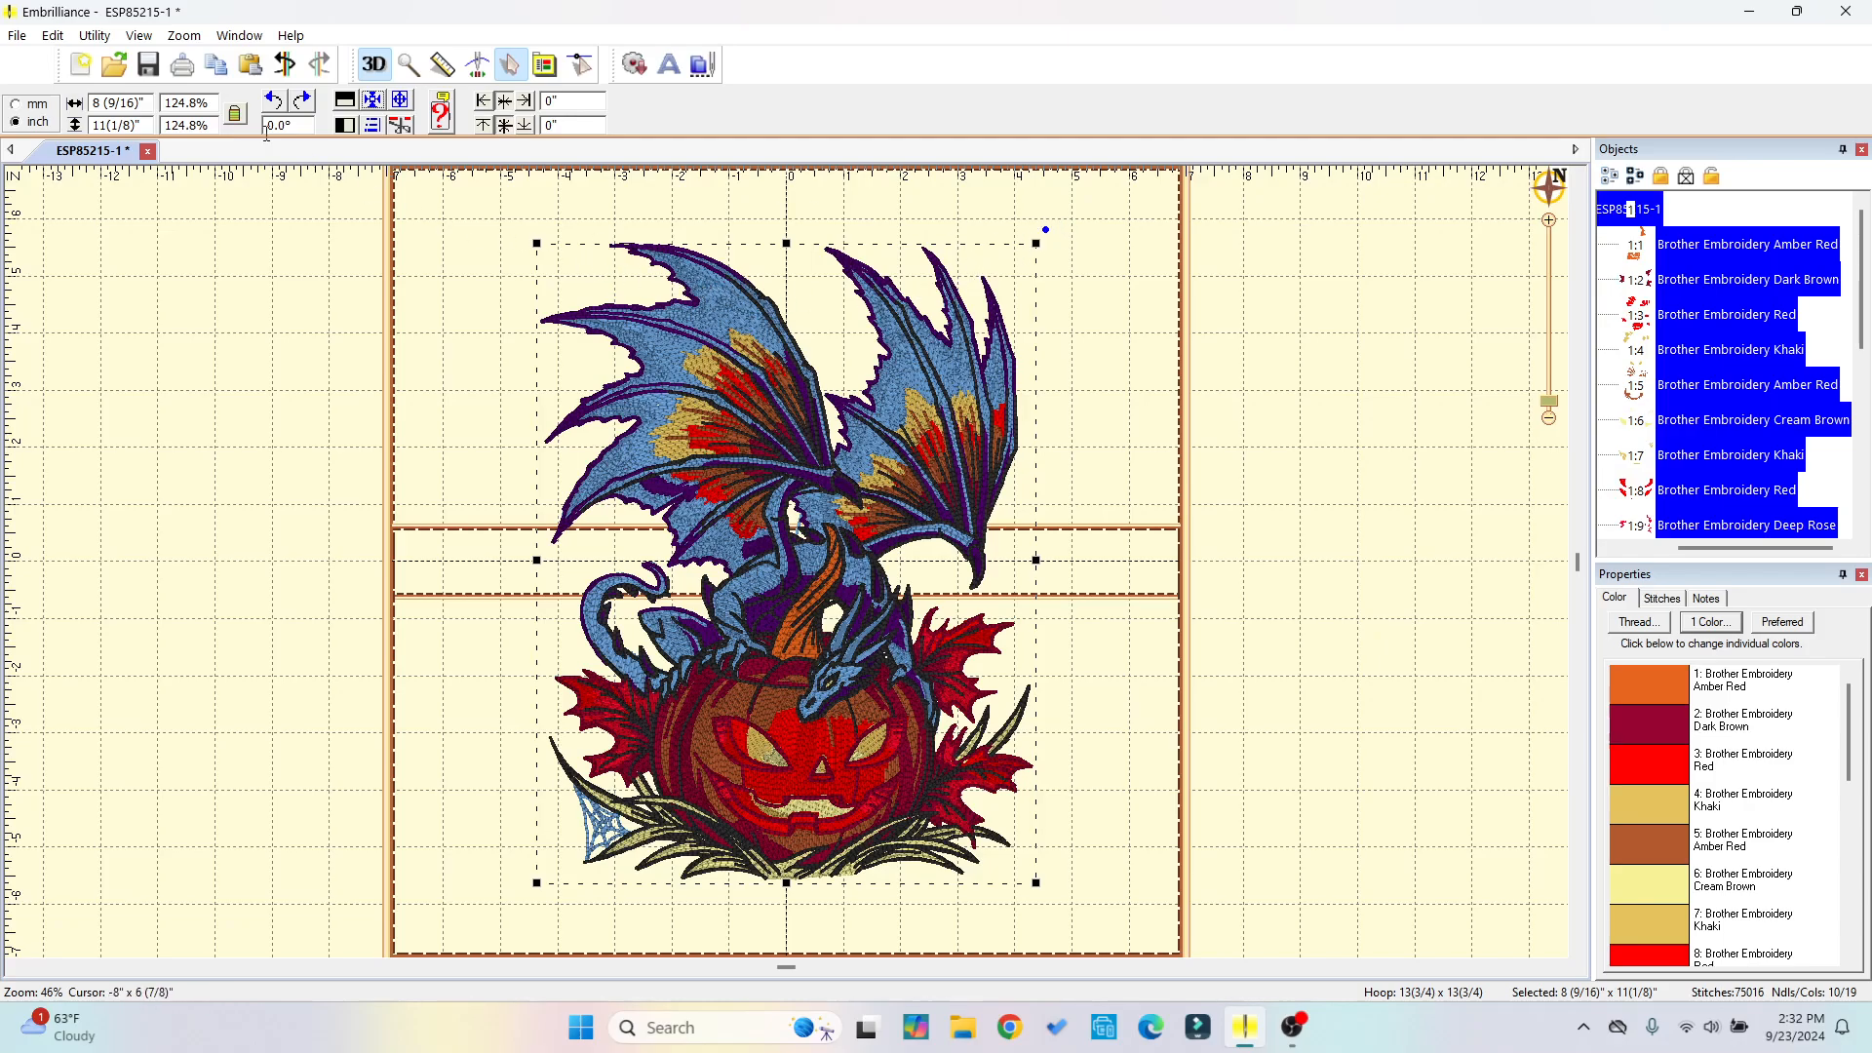
Split the enlarged design into the hoop and review the thread color lists of its top and bottom sections.
left_click(94, 36)
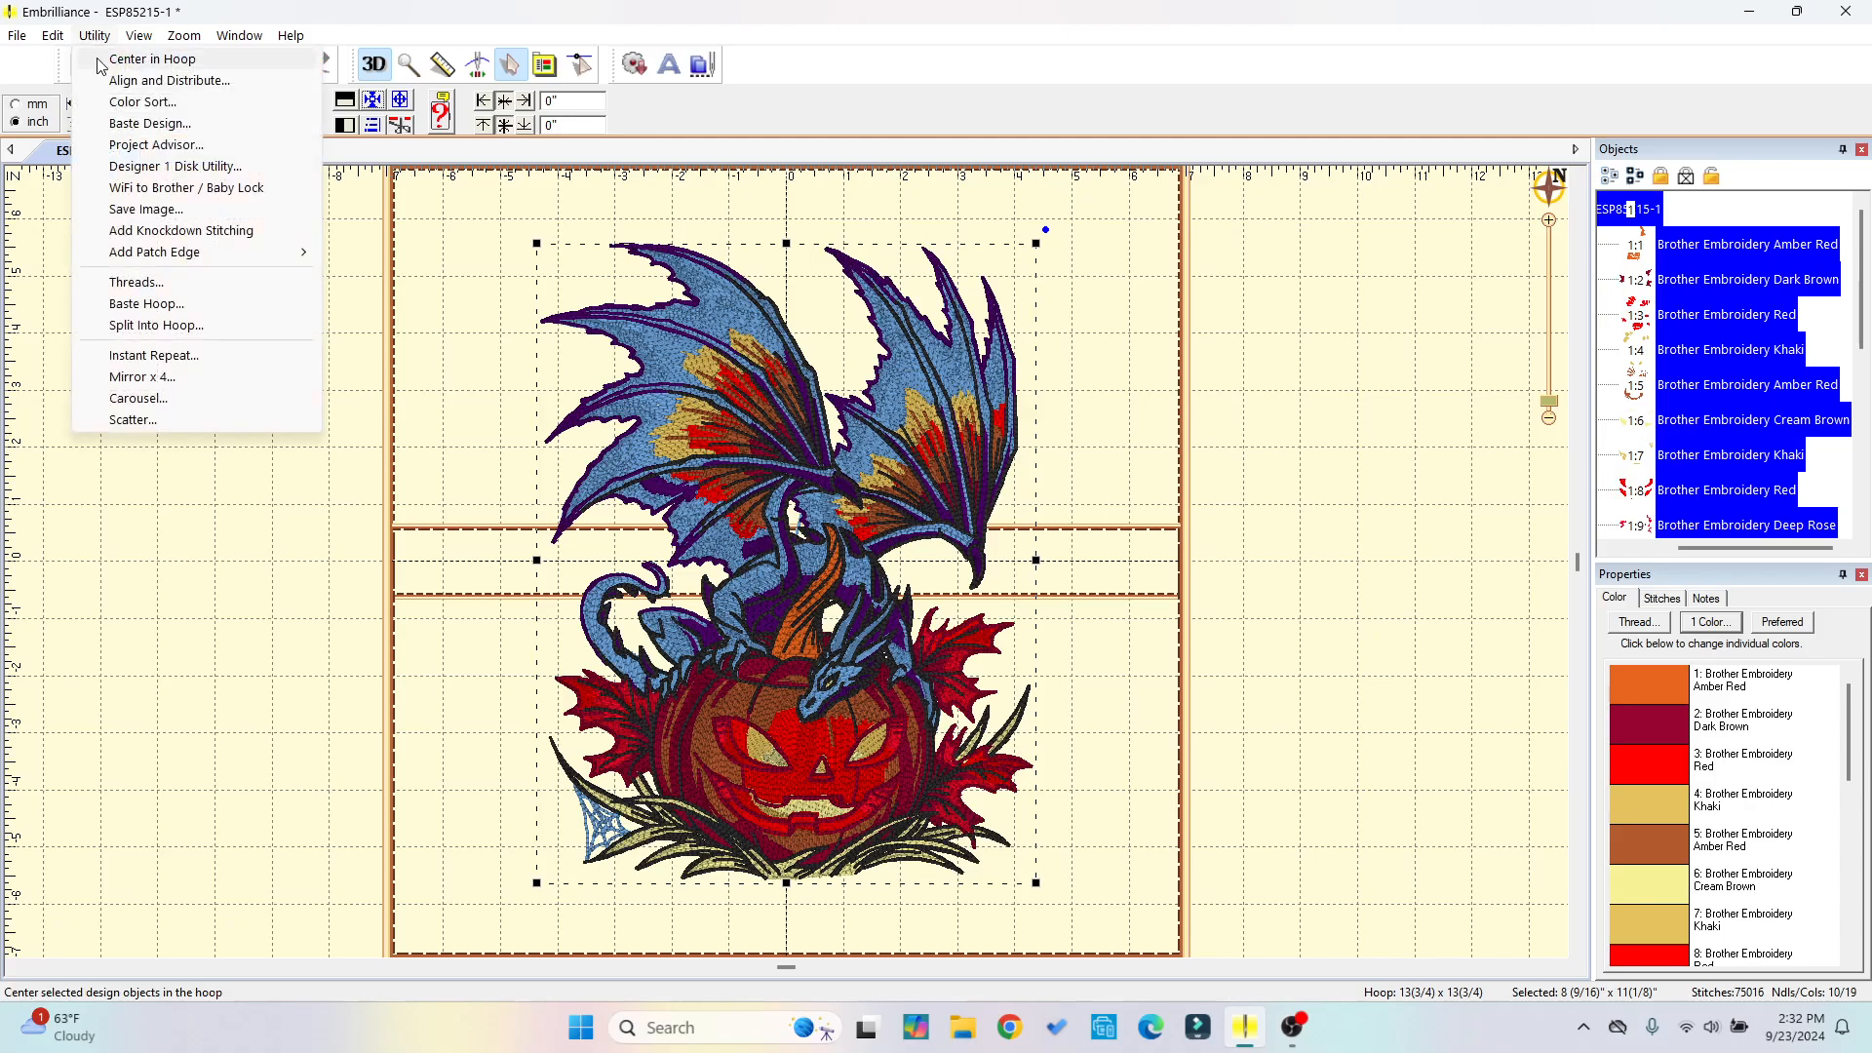
left_click(158, 328)
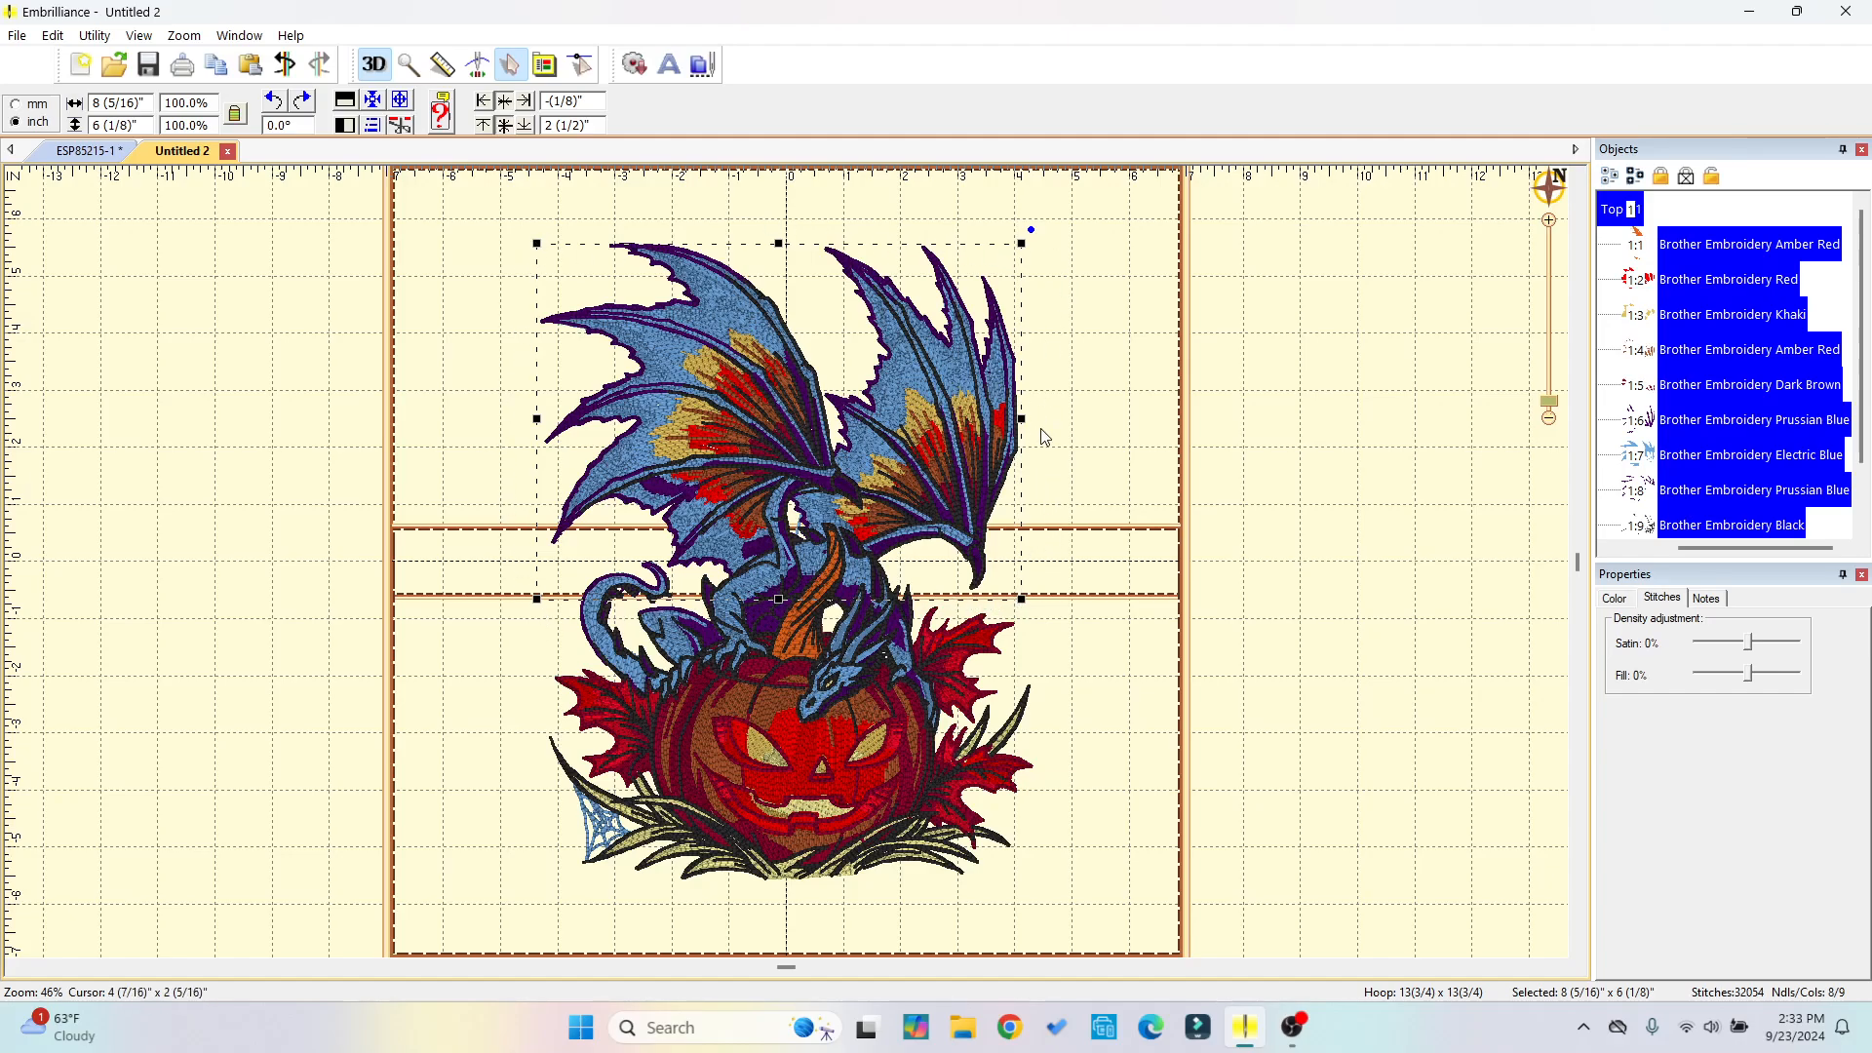
left_click(700, 782)
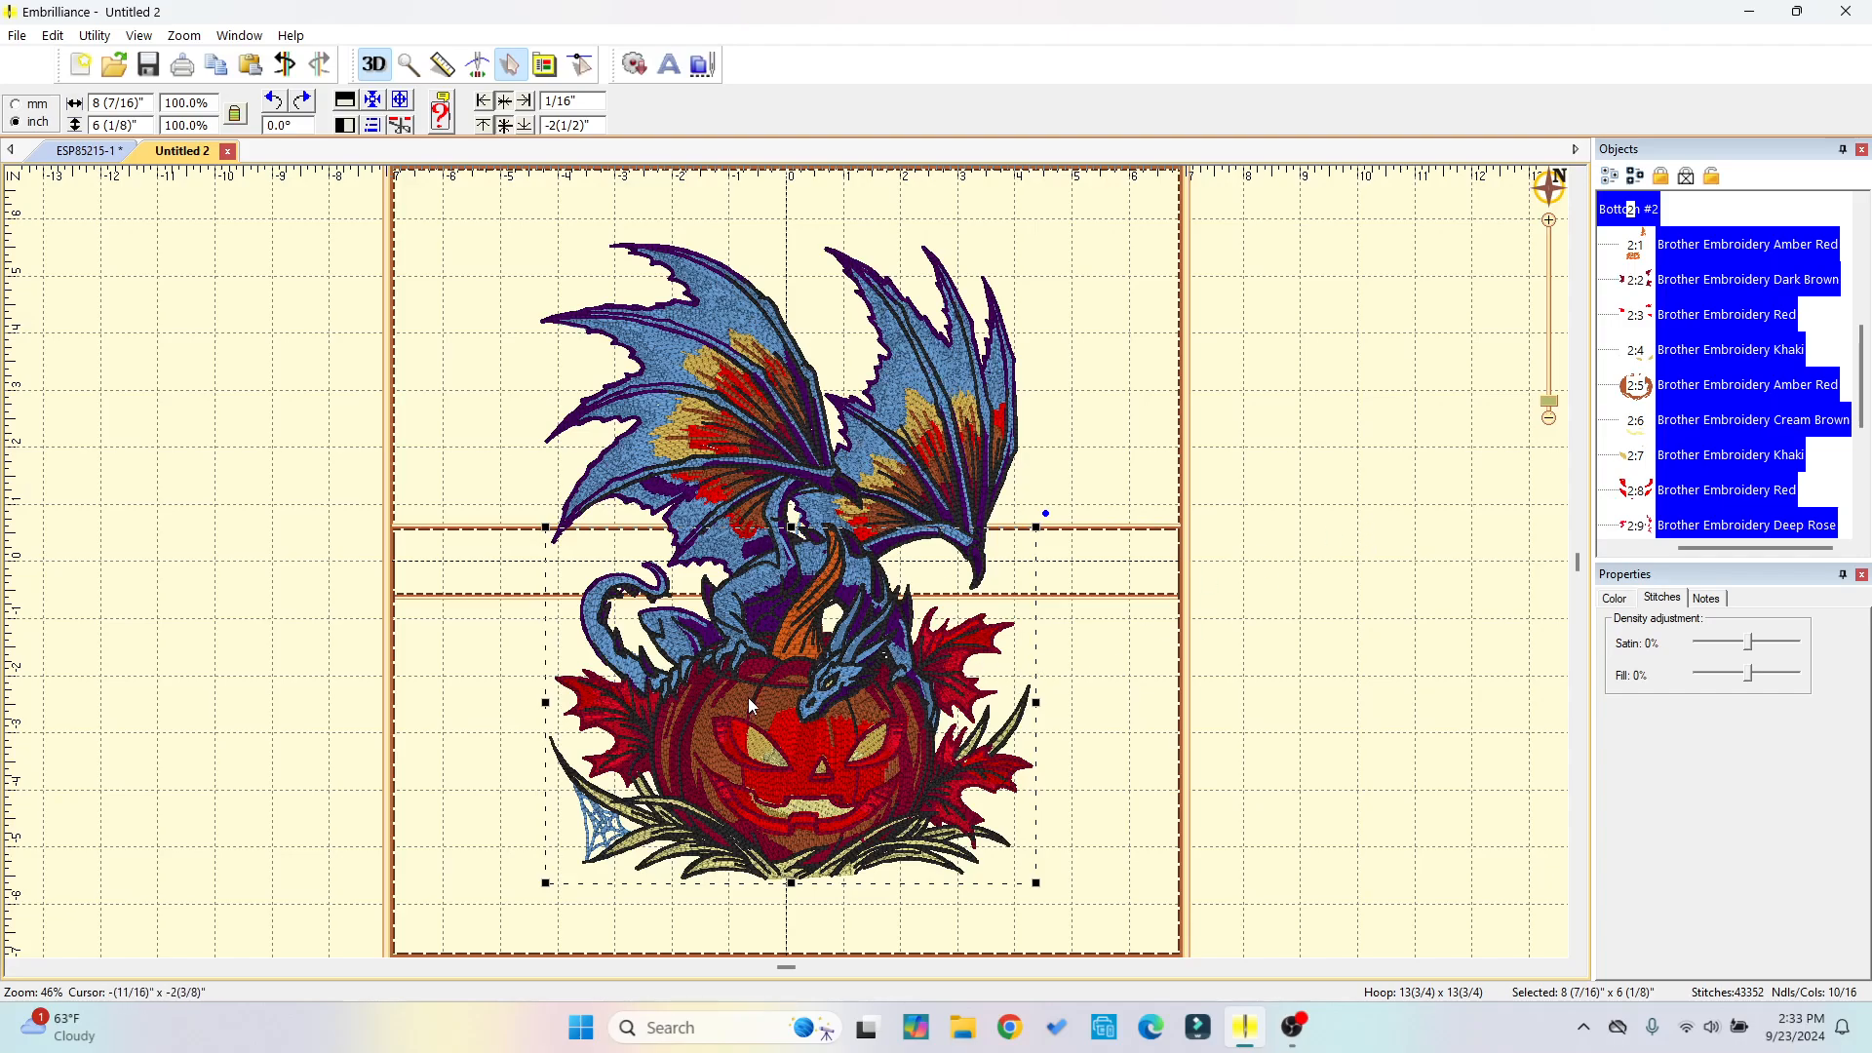
left_click(692, 388)
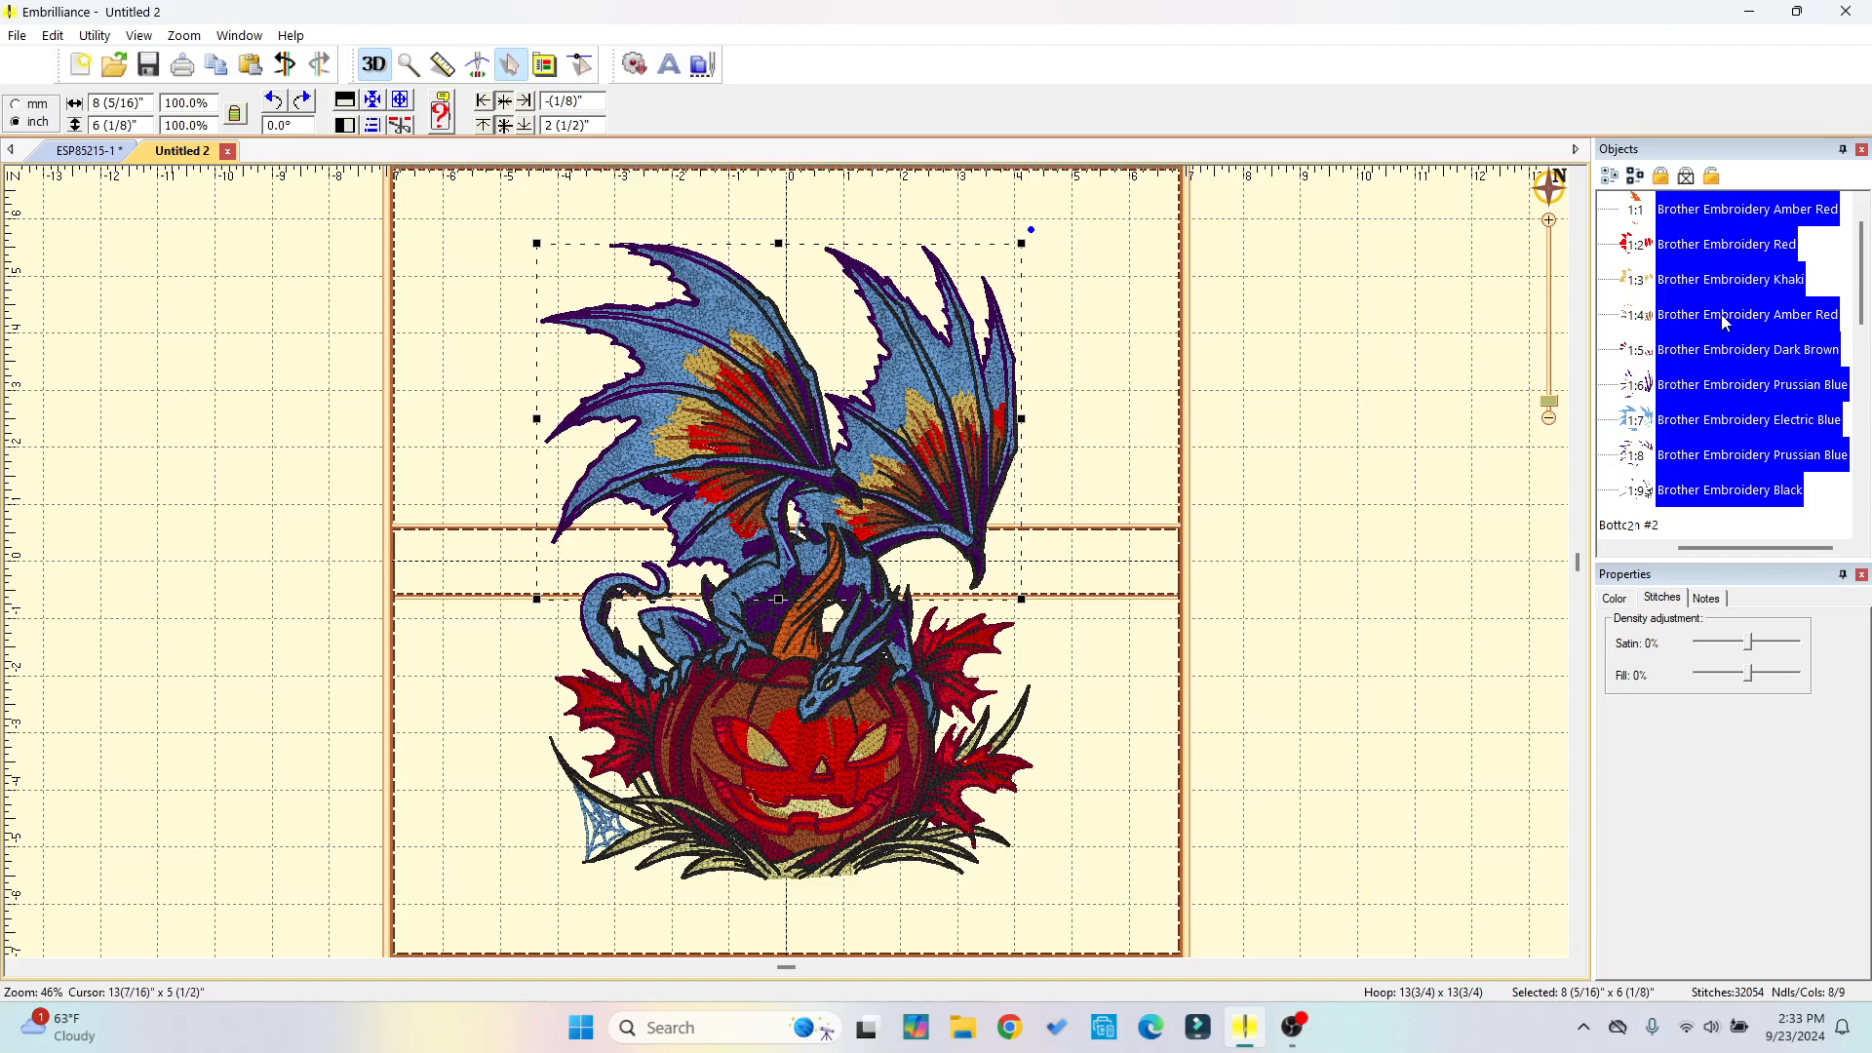
scroll(1726, 322, "up", 1)
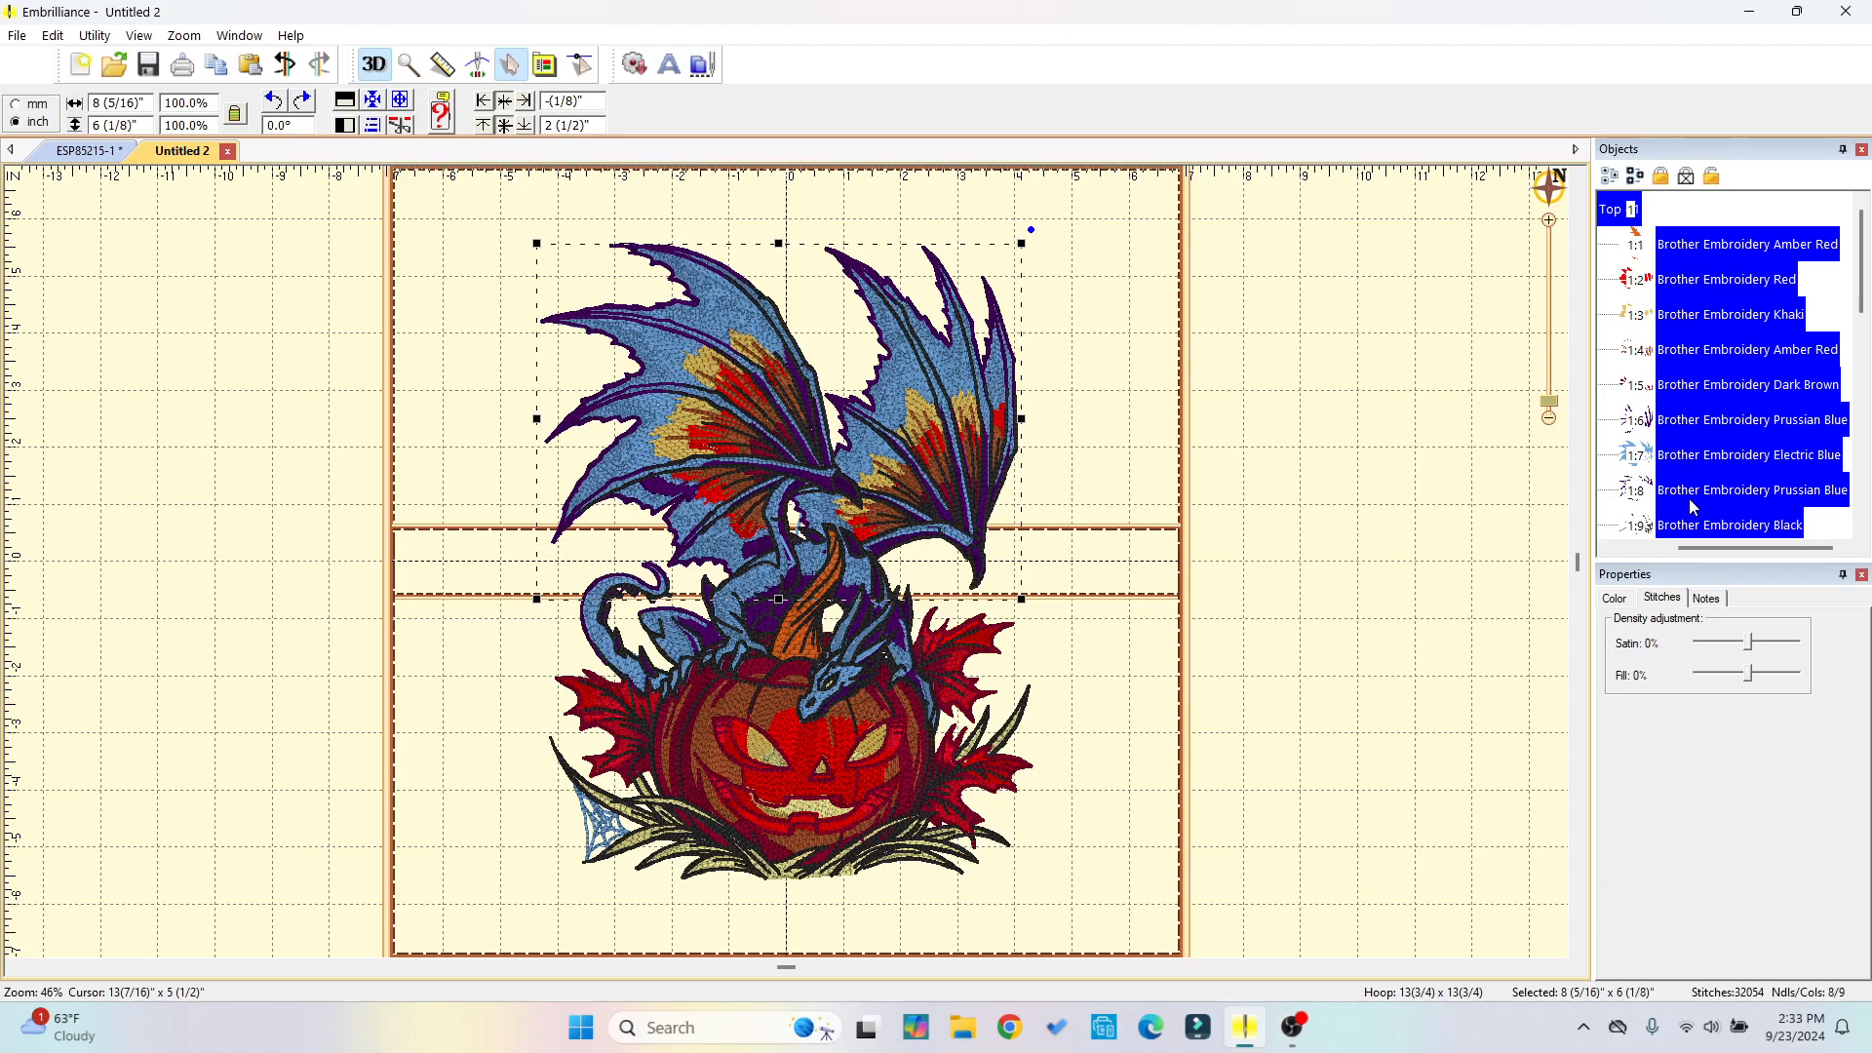
scroll(1724, 310, "down", 3)
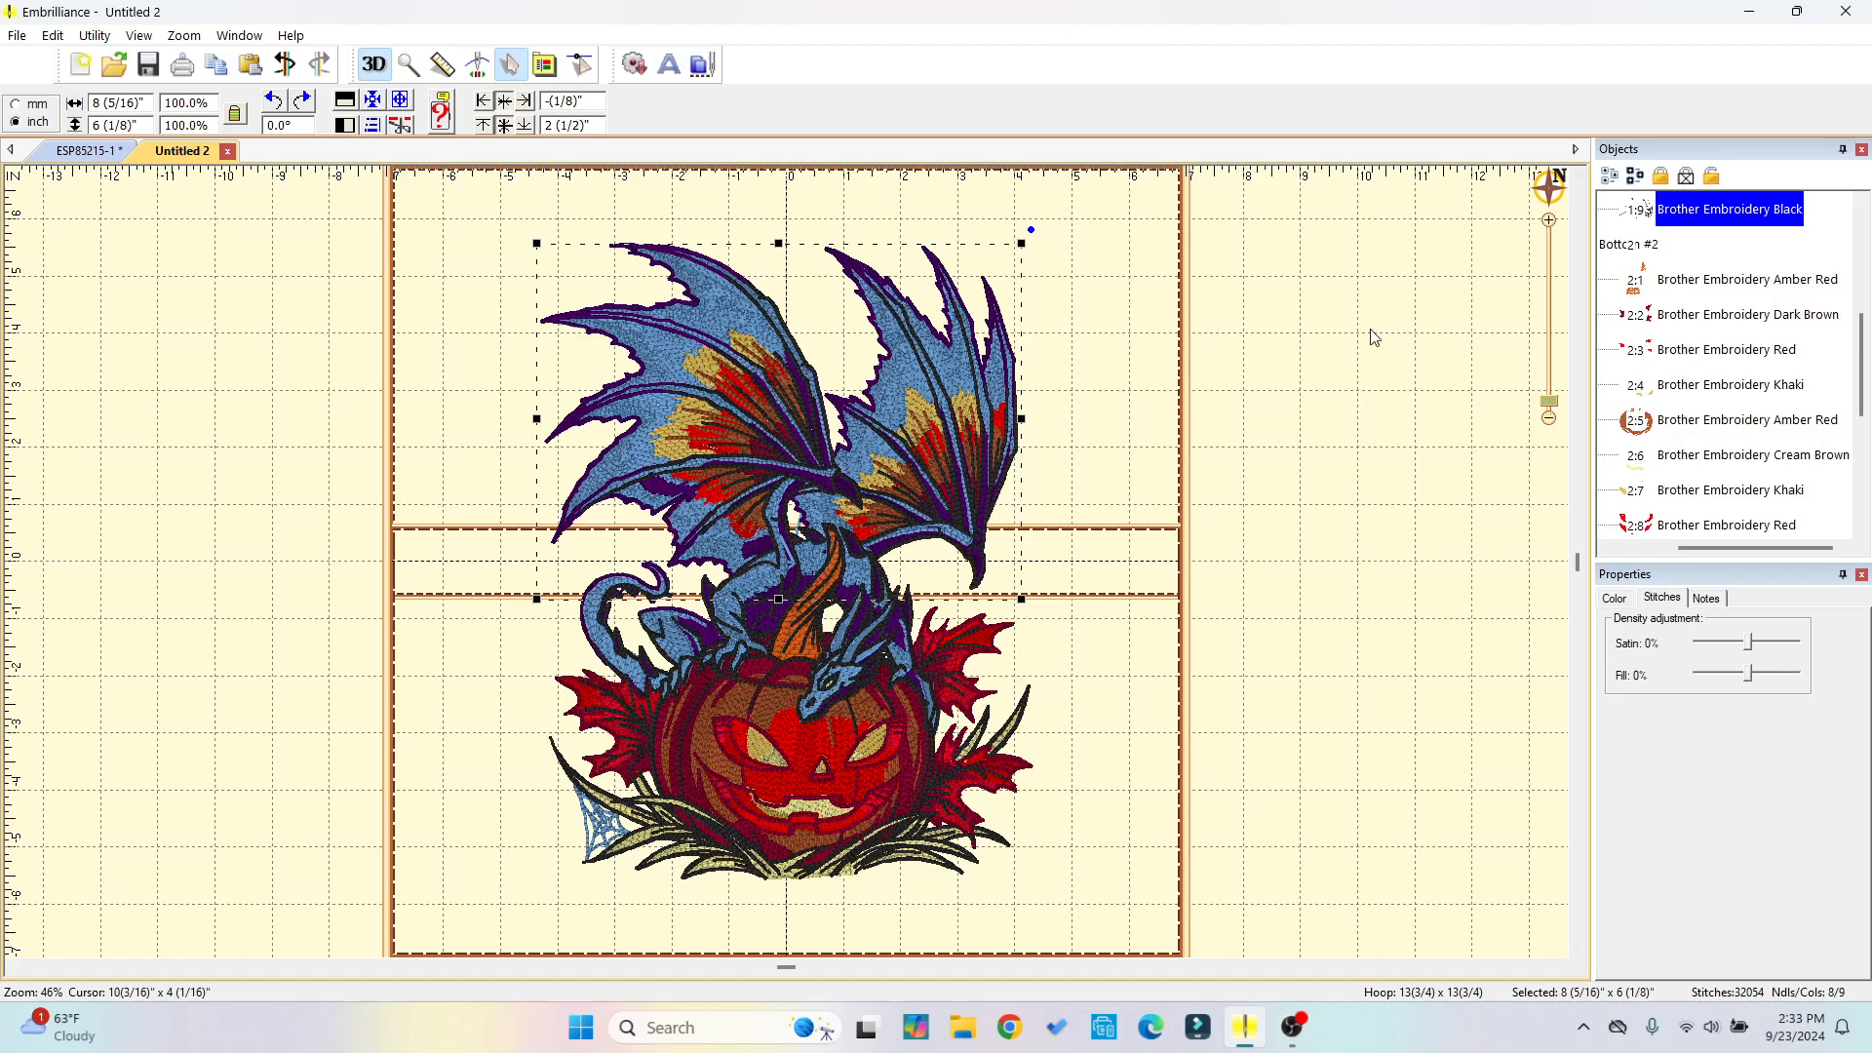
left_click(726, 698)
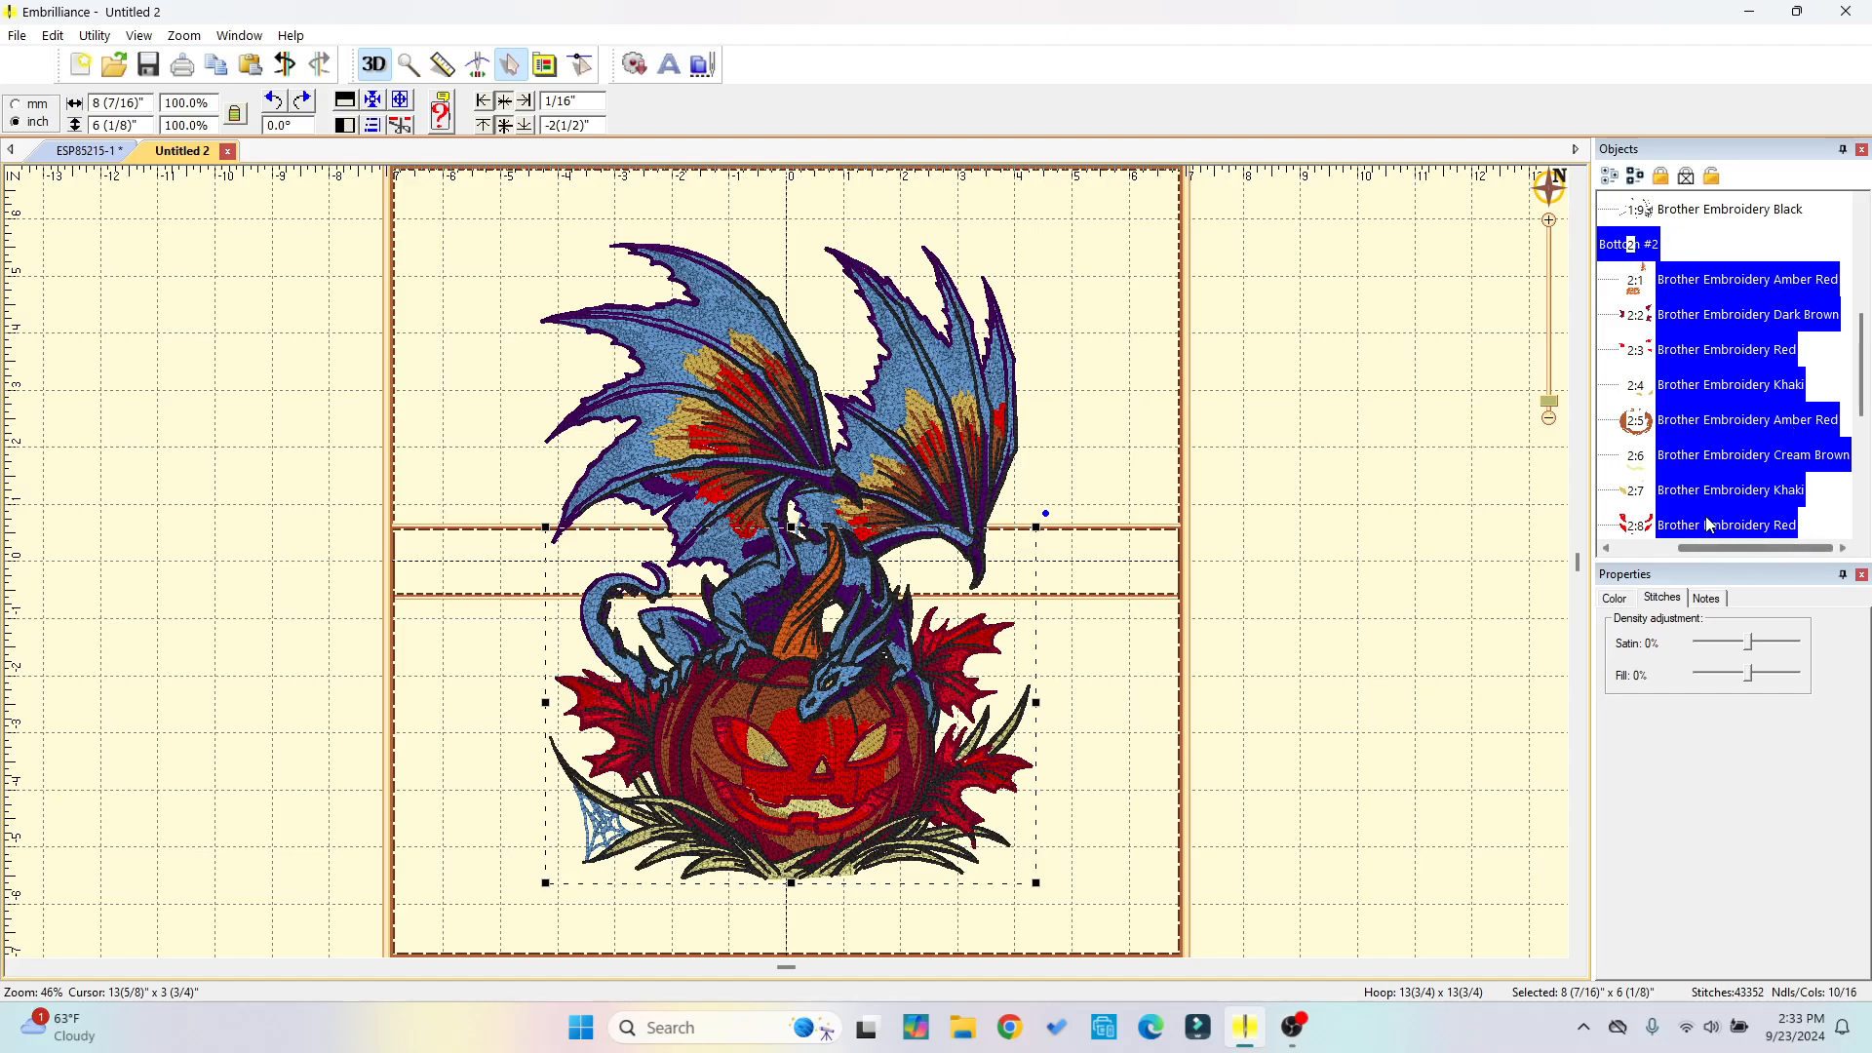
scroll(1699, 514, "down", 3)
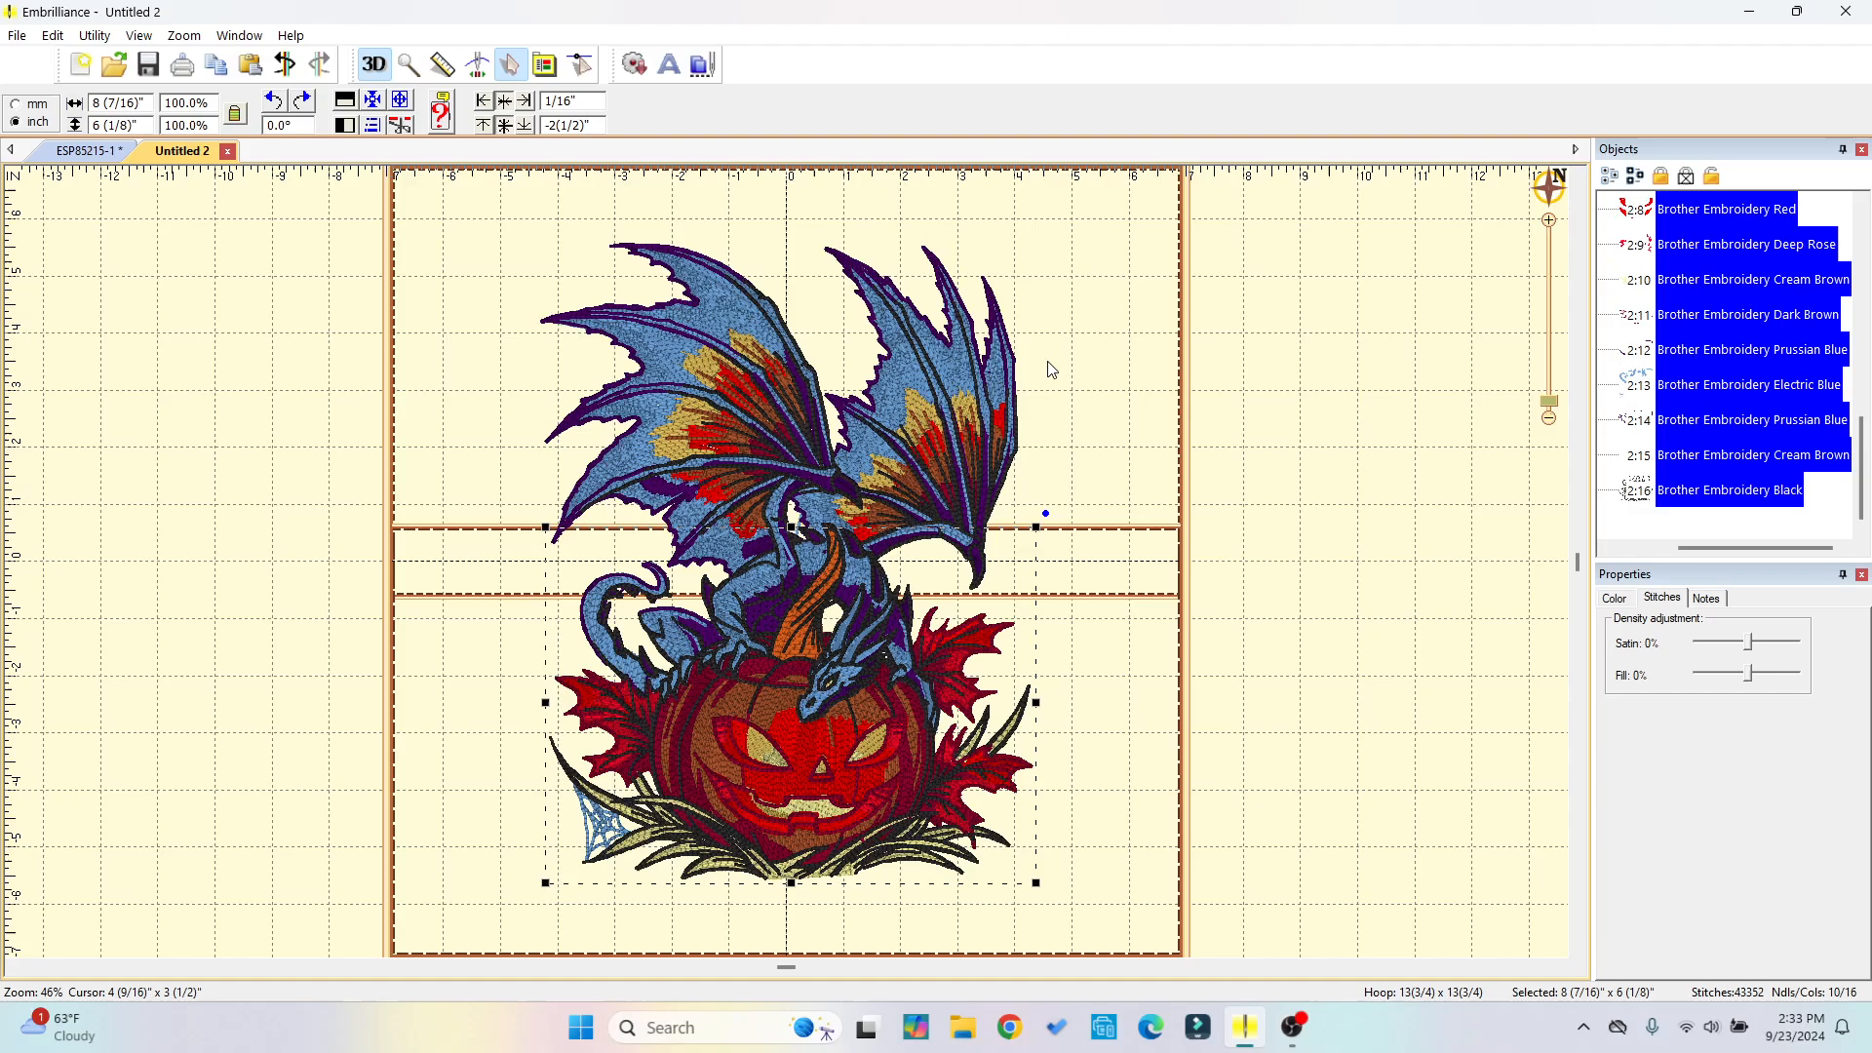
Check the print preview of the bottom section with the pumpkin and close it.
left_click(19, 37)
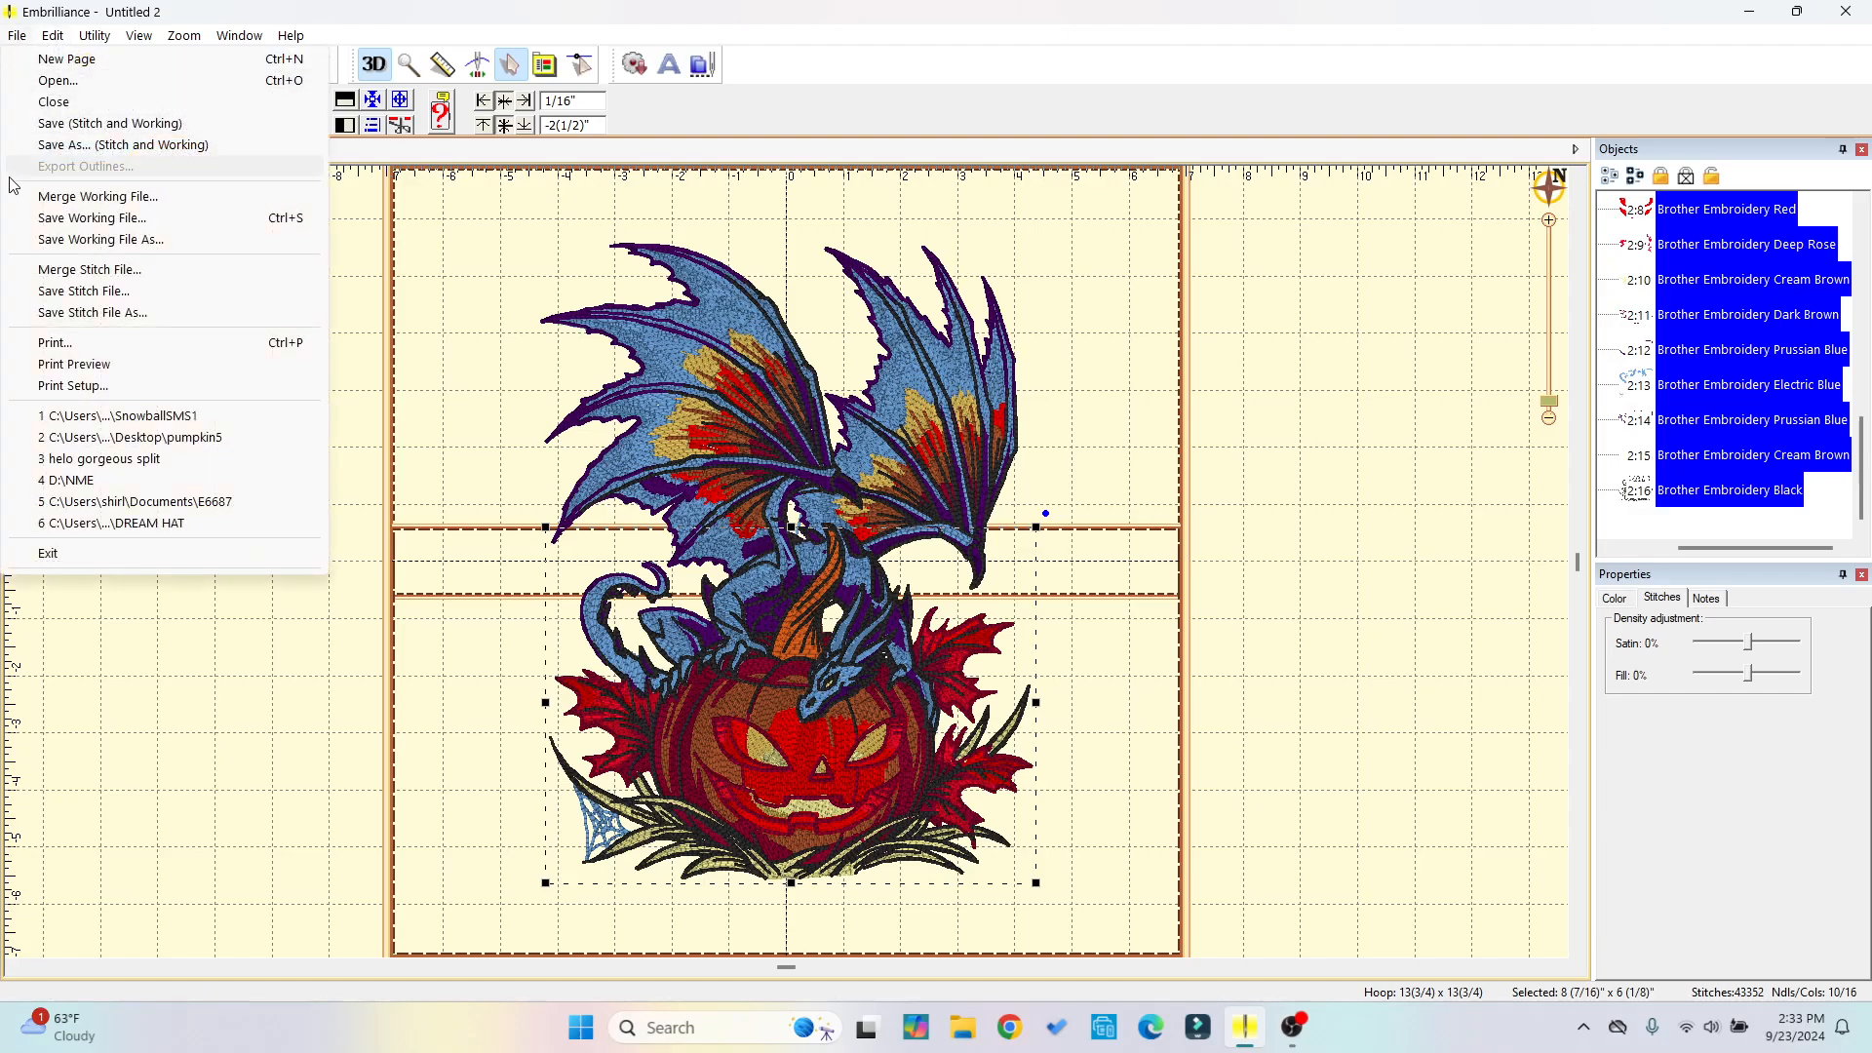
left_click(65, 367)
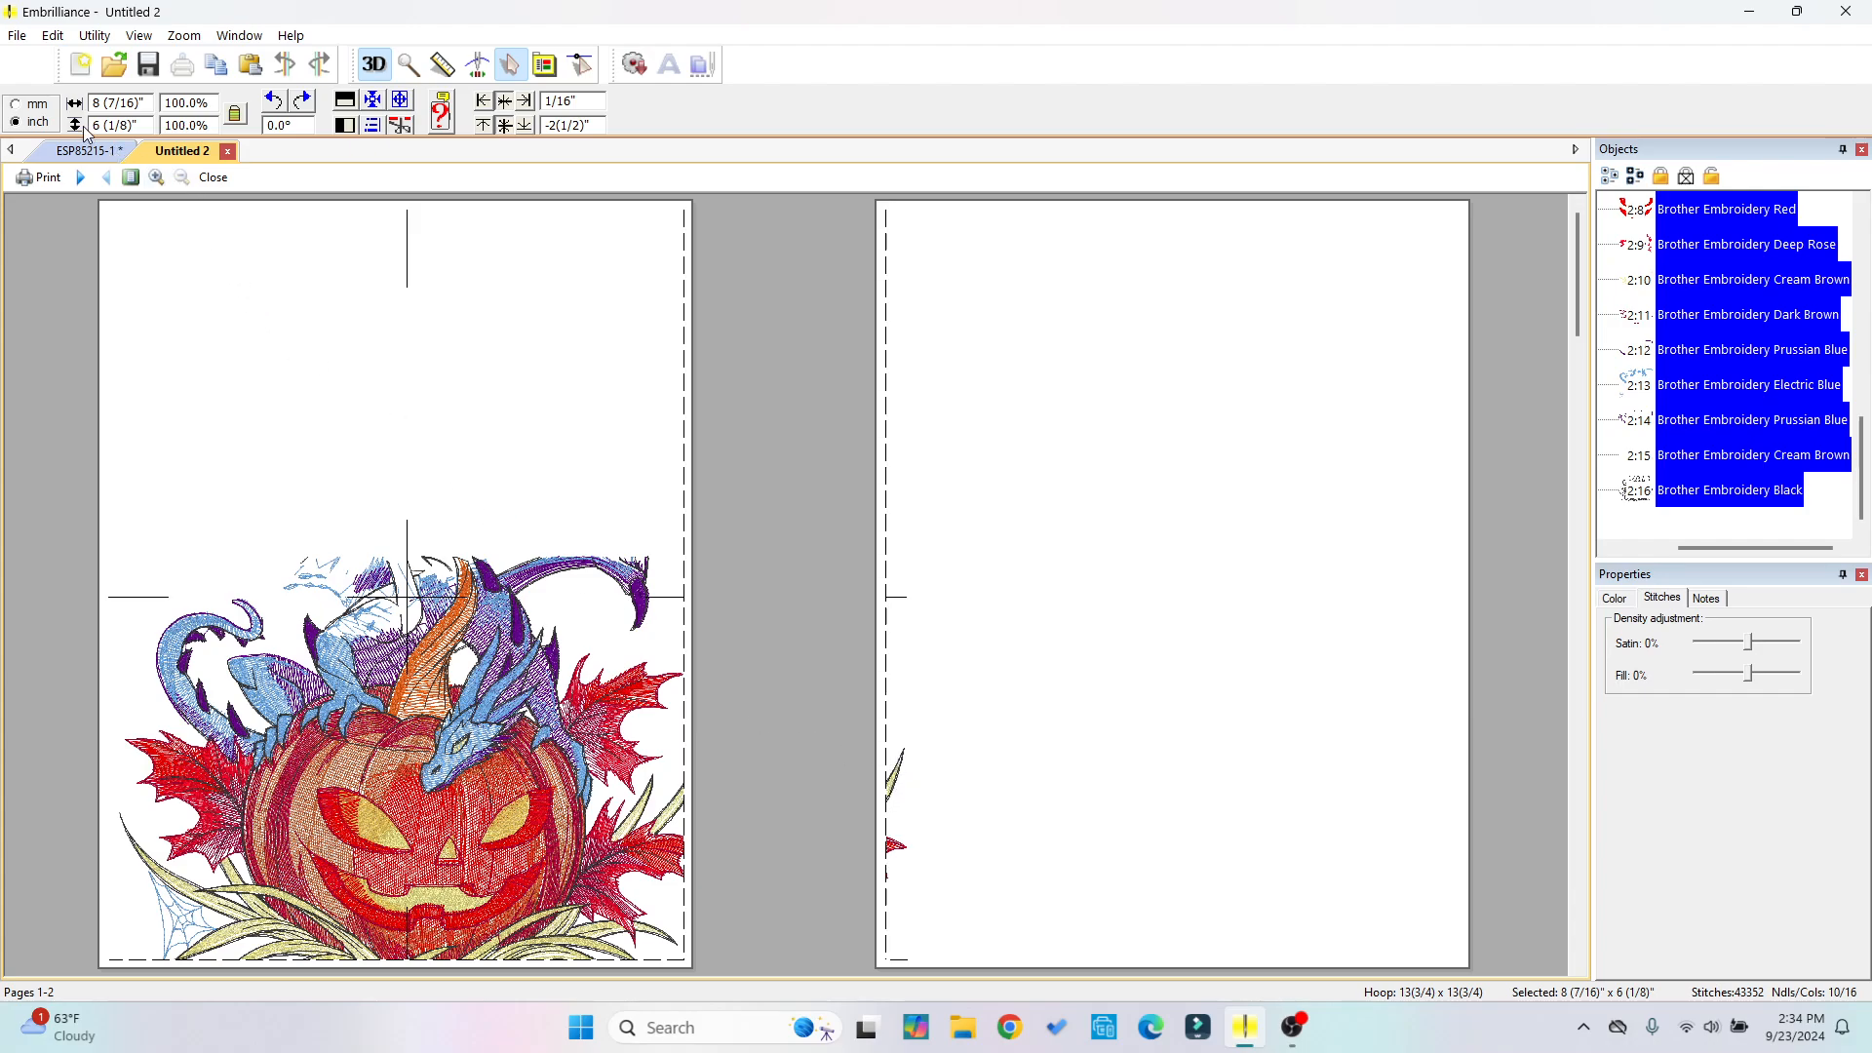
left_click(214, 176)
Select the top section with the dragon's wings, check its print preview and close it.
left_click(671, 412)
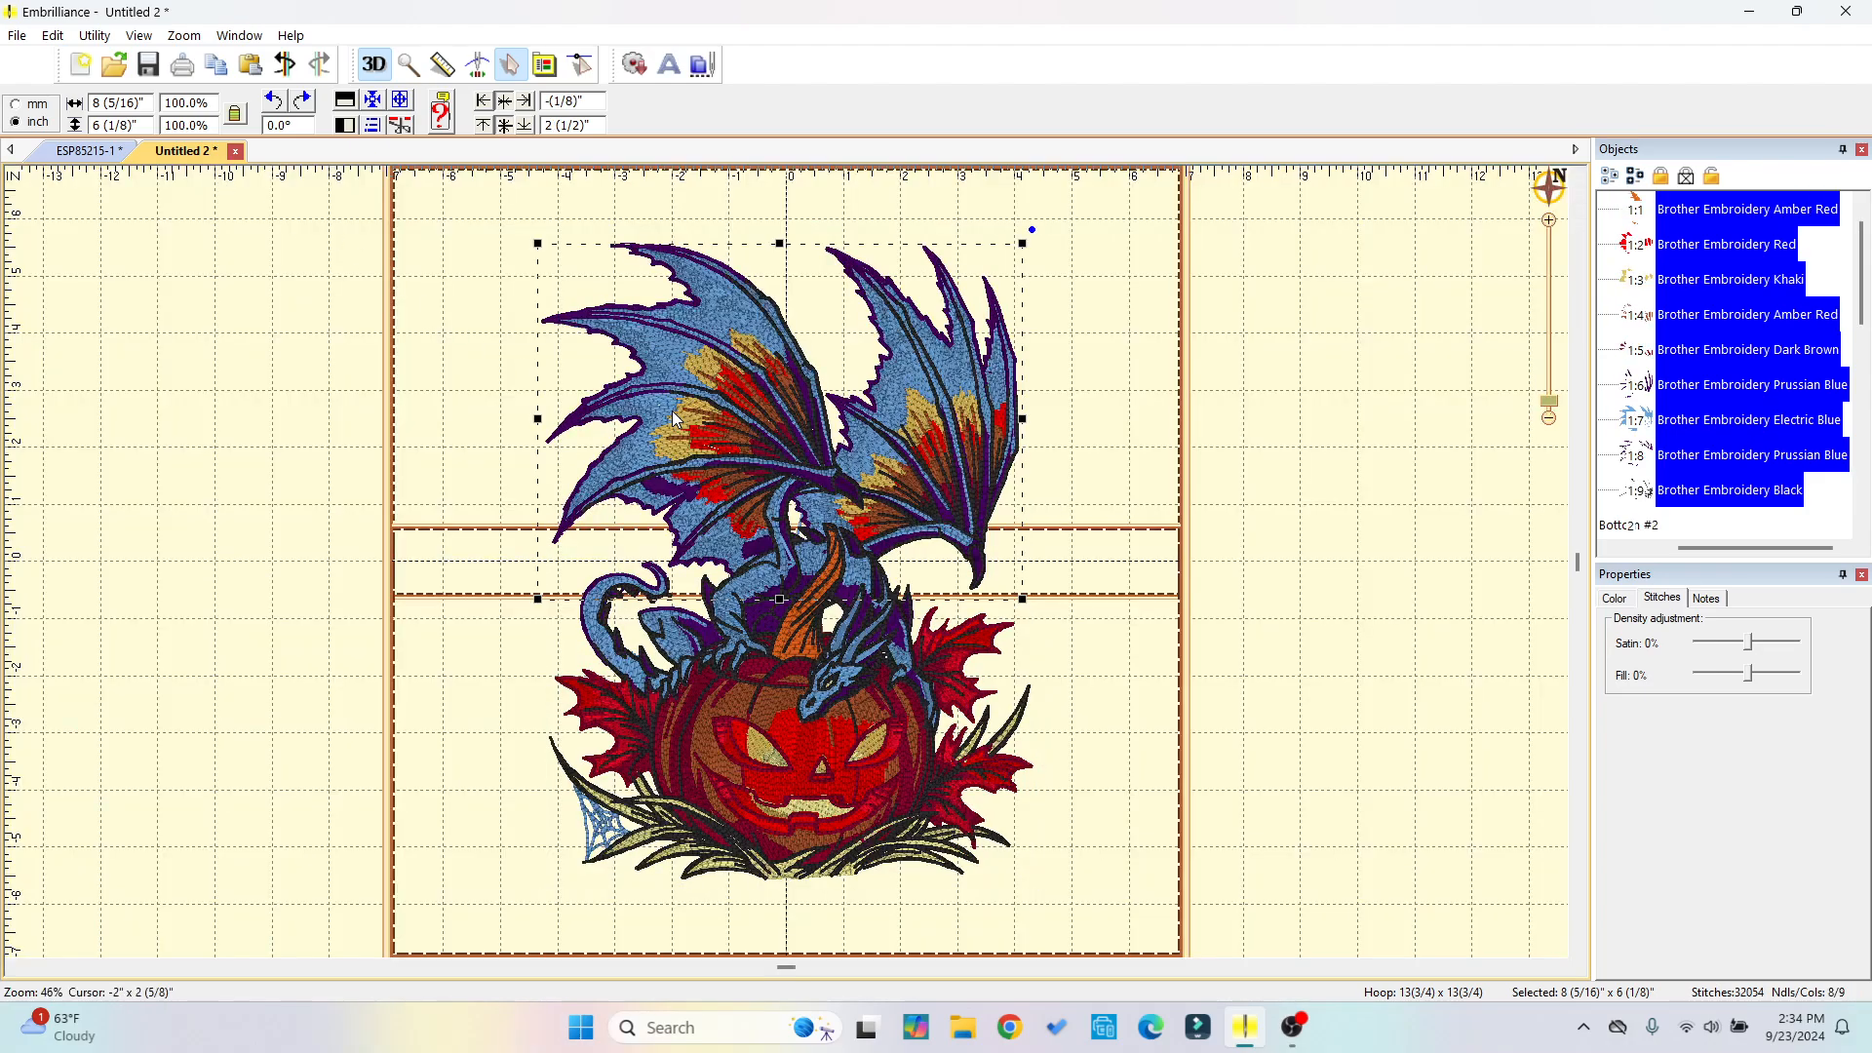
left_click(16, 37)
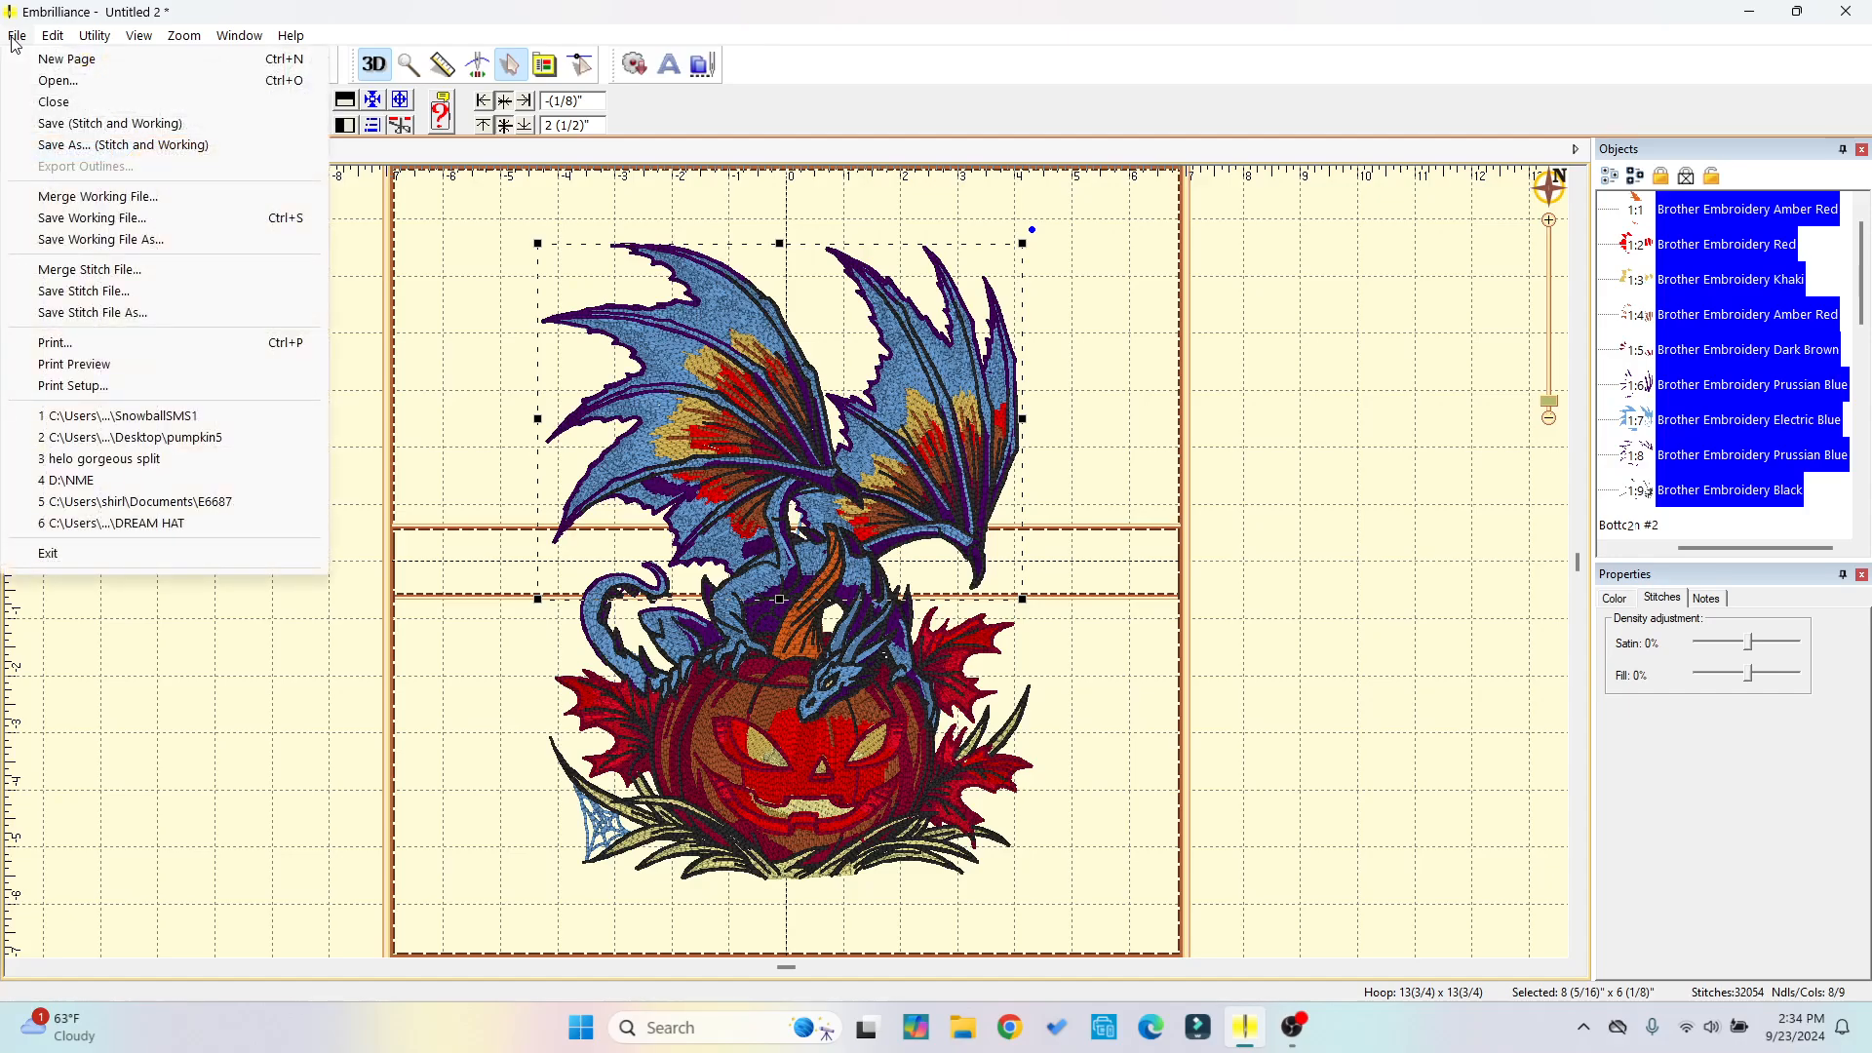
left_click(80, 370)
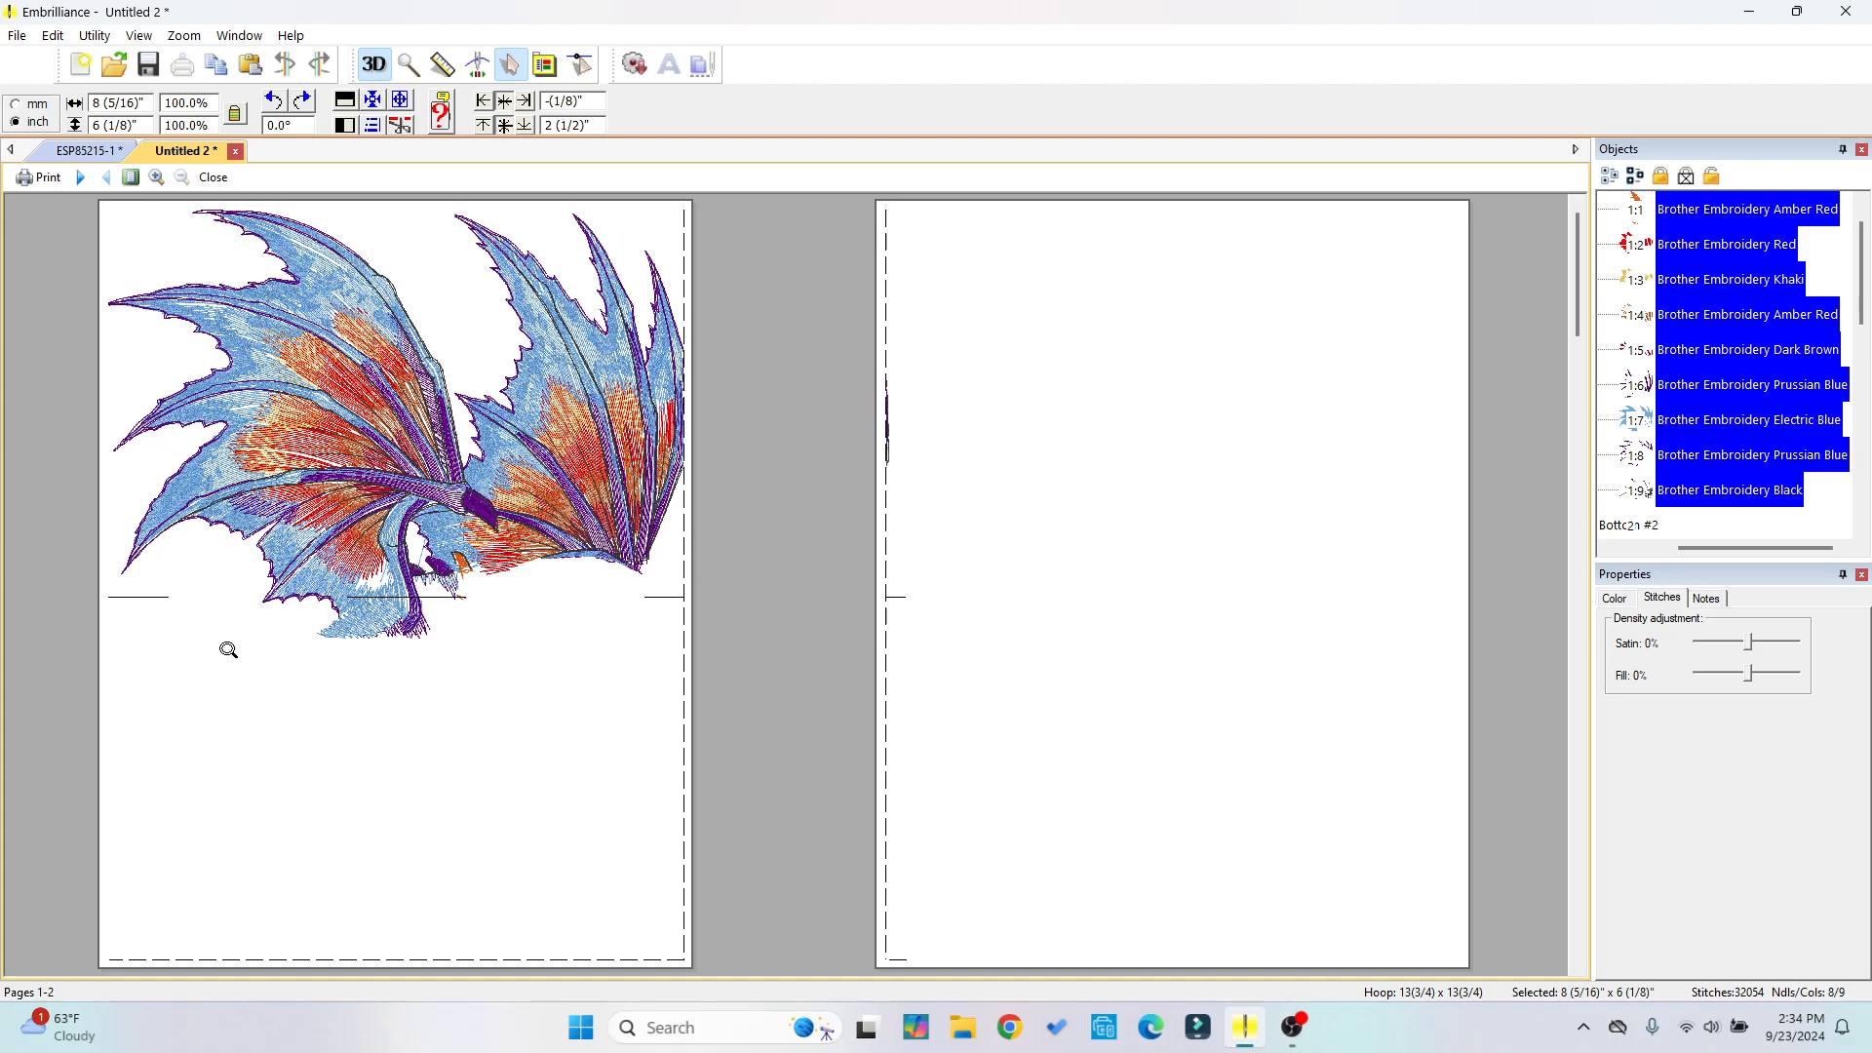
left_click(215, 177)
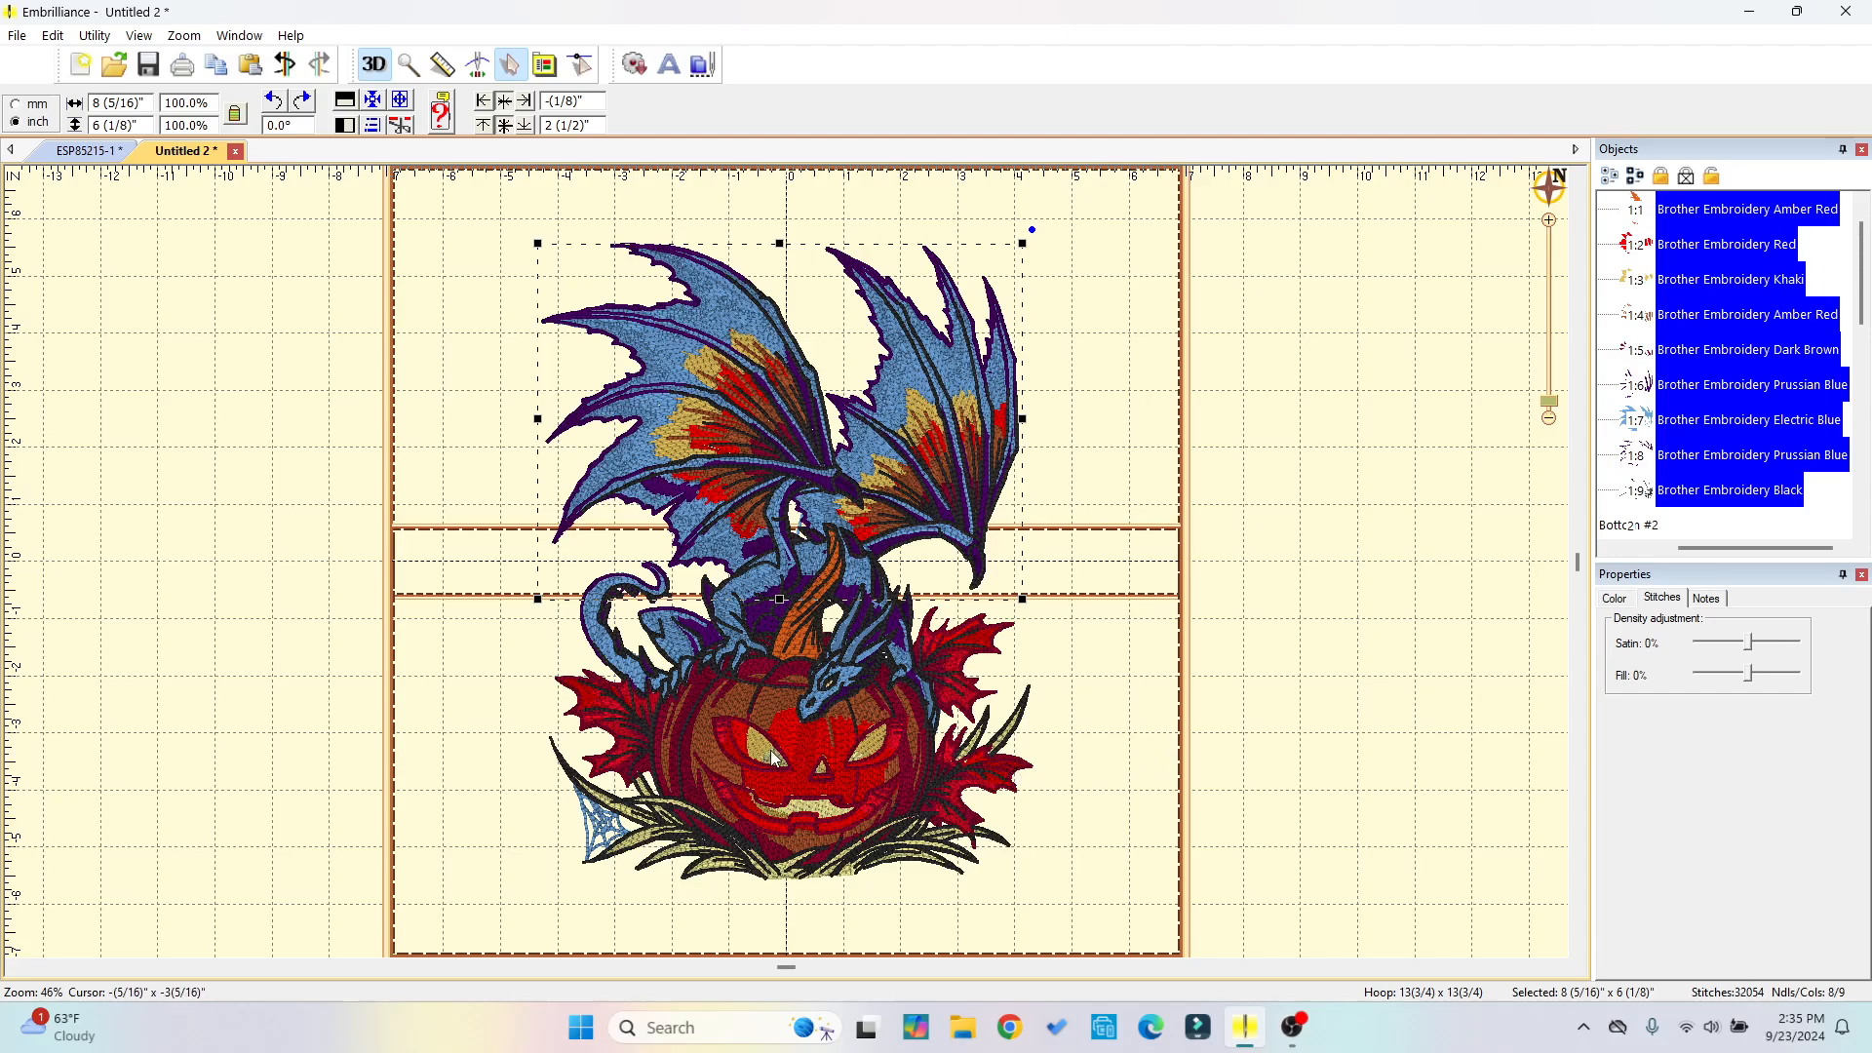
left_click(1297, 1029)
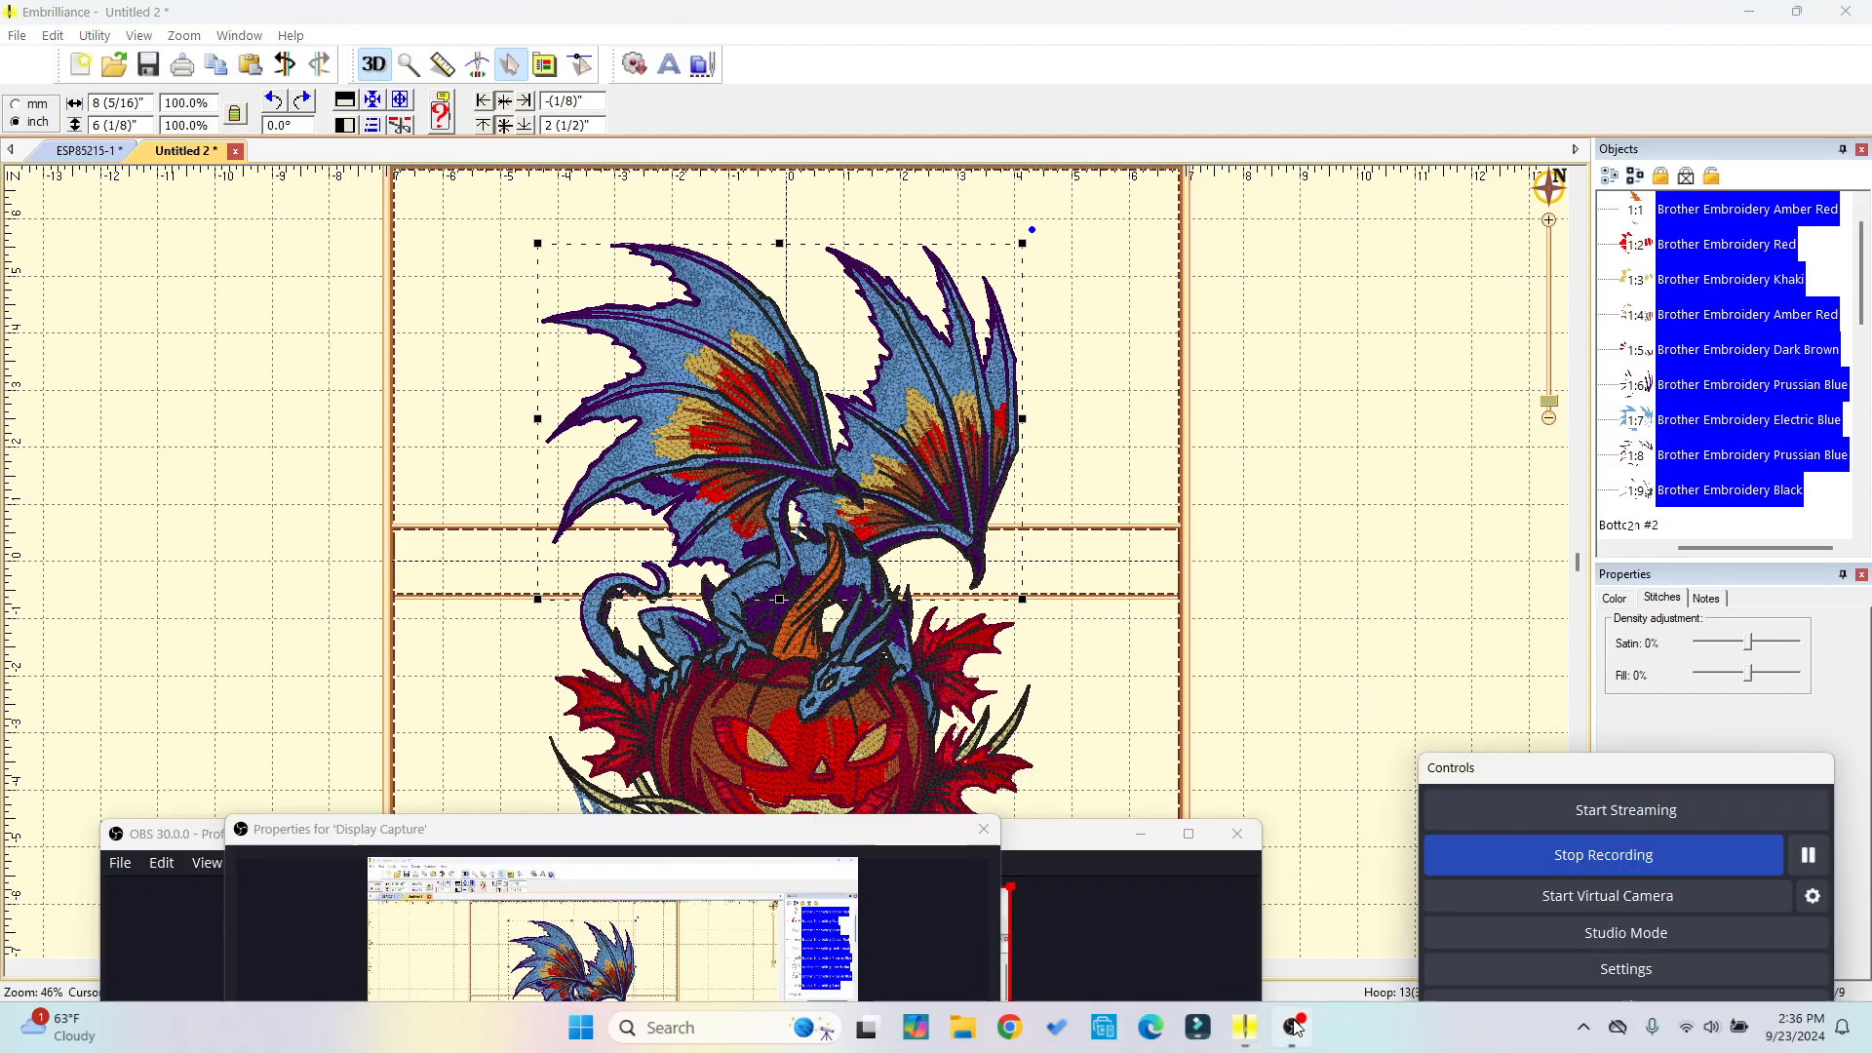